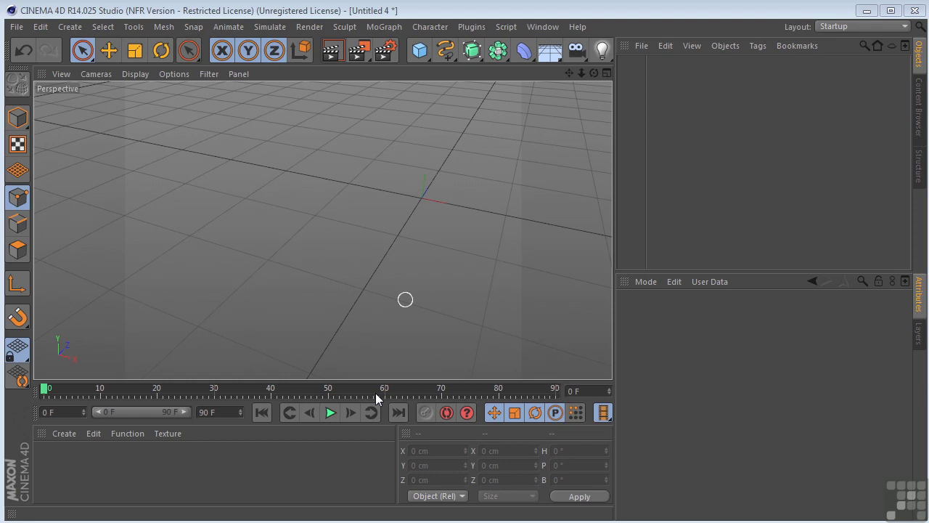
Step: Add a cylinder primitive at the origin and set its height to 4000 cm
{"action": "left_click", "coordinate": [424, 53]}
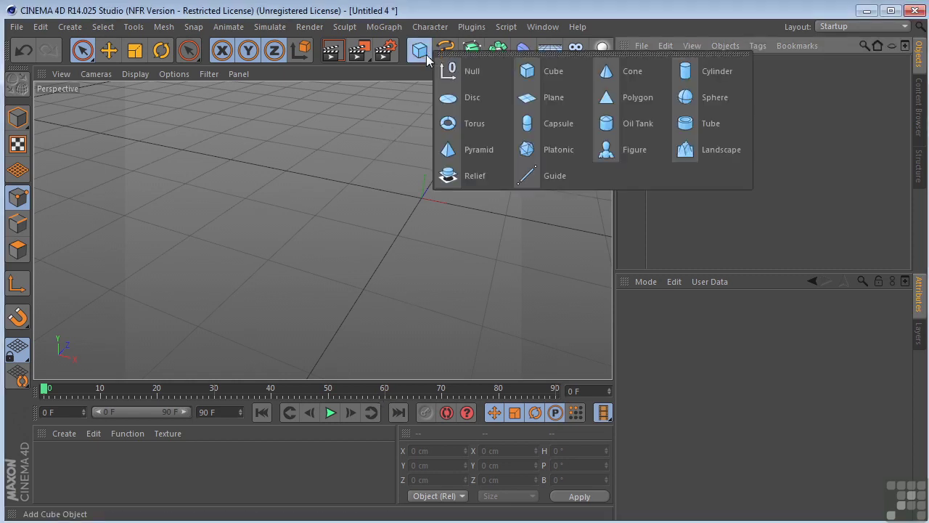
{"action": "left_click", "coordinate": [701, 75]}
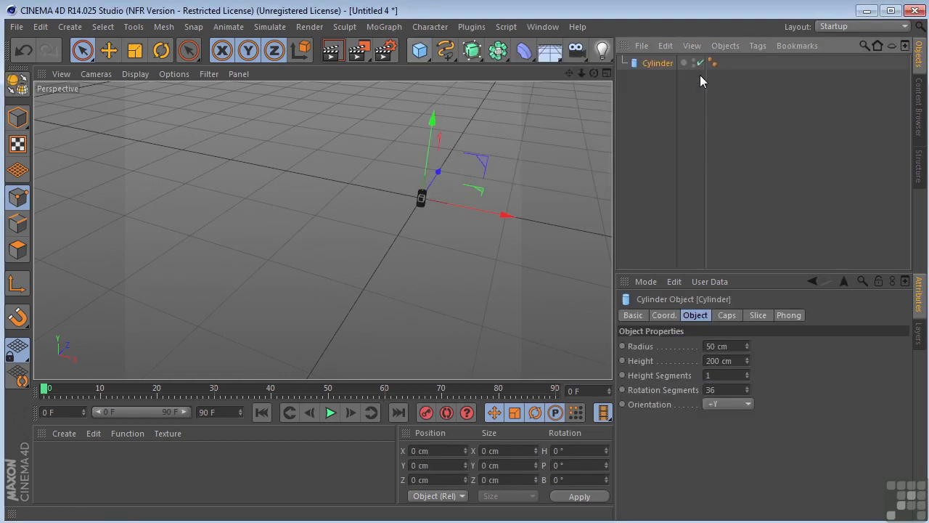
{"action": "left_click", "coordinate": [731, 360]}
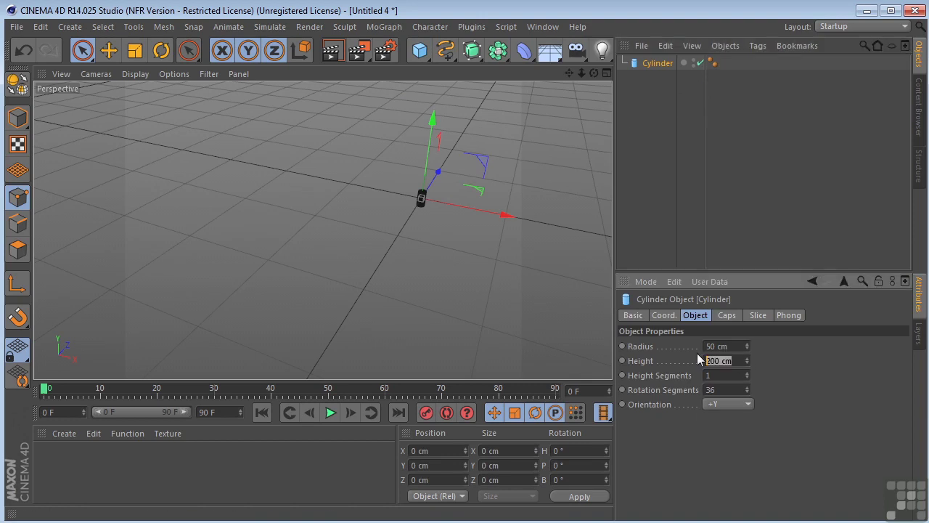
{"action": "type", "text": "4000"}
{"action": "key", "text": "Return"}
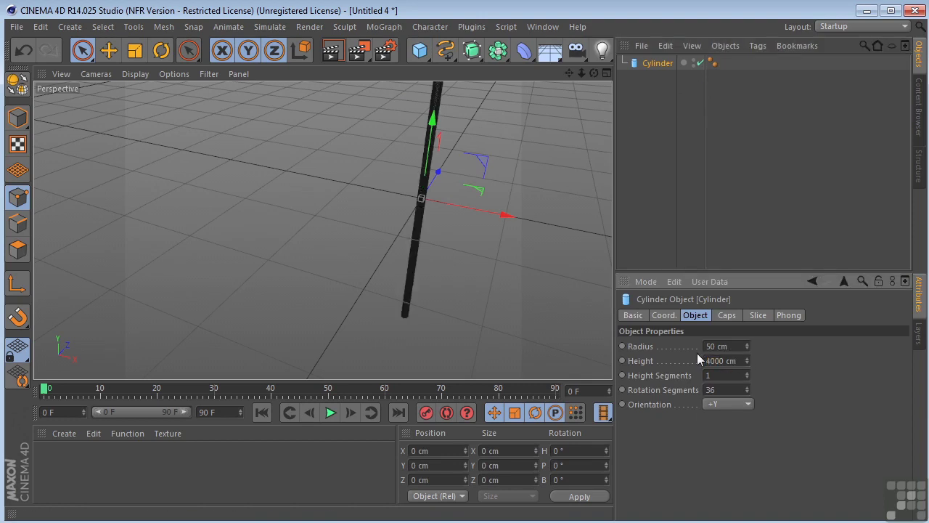
Step: Set the cylinder's orientation to +Z and its height segments to 50
{"action": "left_click", "coordinate": [721, 403]}
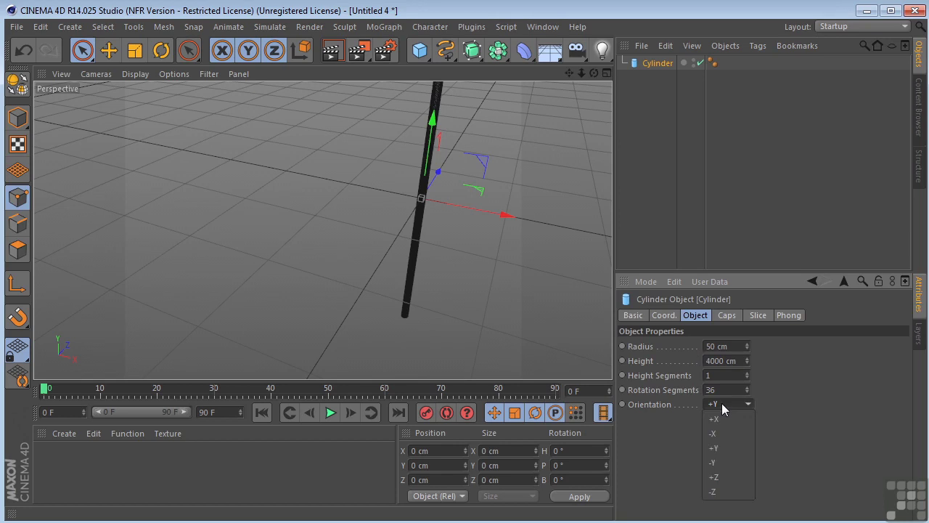
{"action": "left_click", "coordinate": [716, 477]}
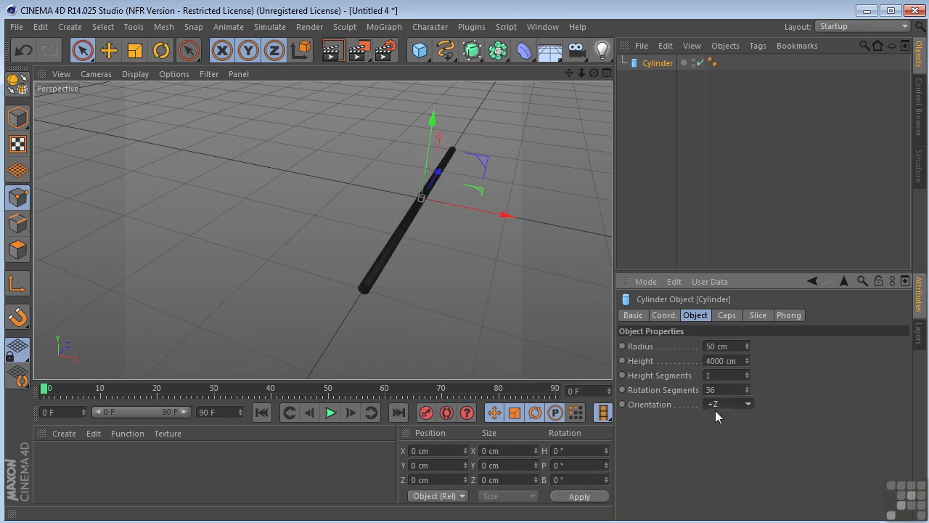
{"action": "left_click", "coordinate": [745, 376]}
{"action": "type", "text": "50"}
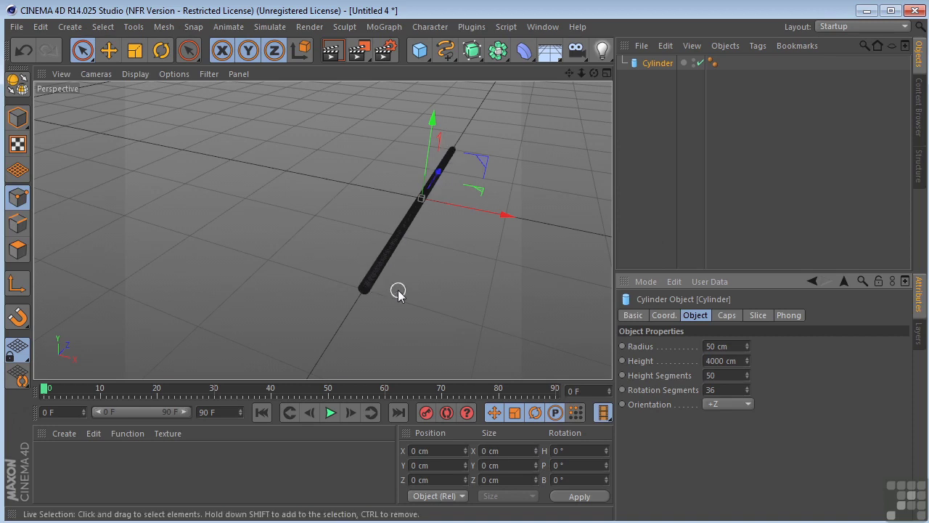
Step: Draw an open B-spline in the top view that loops around the cylinder, crosses itself and ends on the positive X side
{"action": "middle_click", "coordinate": [442, 272]}
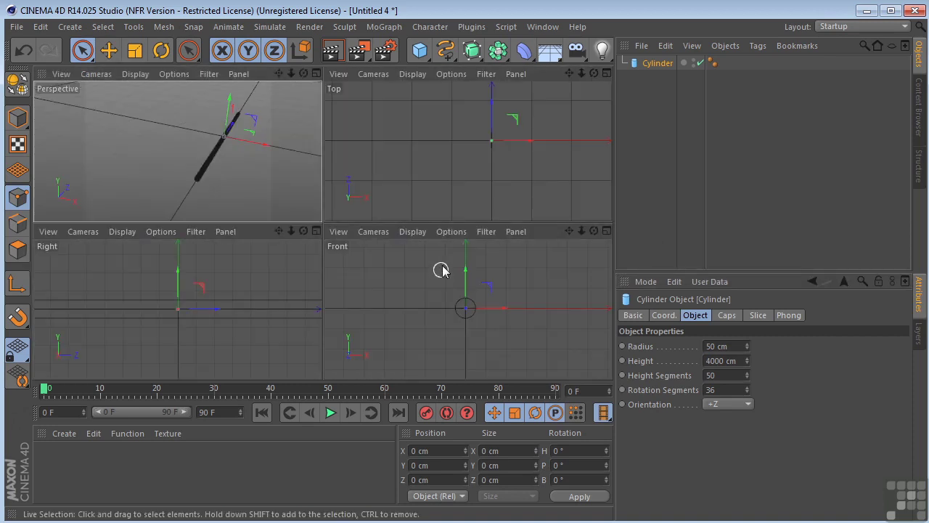
{"action": "middle_click", "coordinate": [474, 175]}
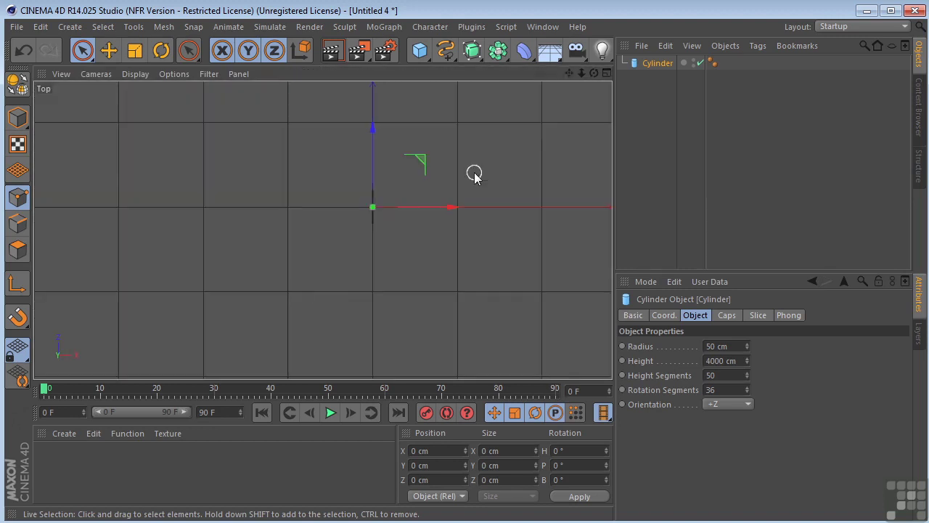
{"action": "left_click", "coordinate": [448, 61]}
{"action": "left_click", "coordinate": [646, 68]}
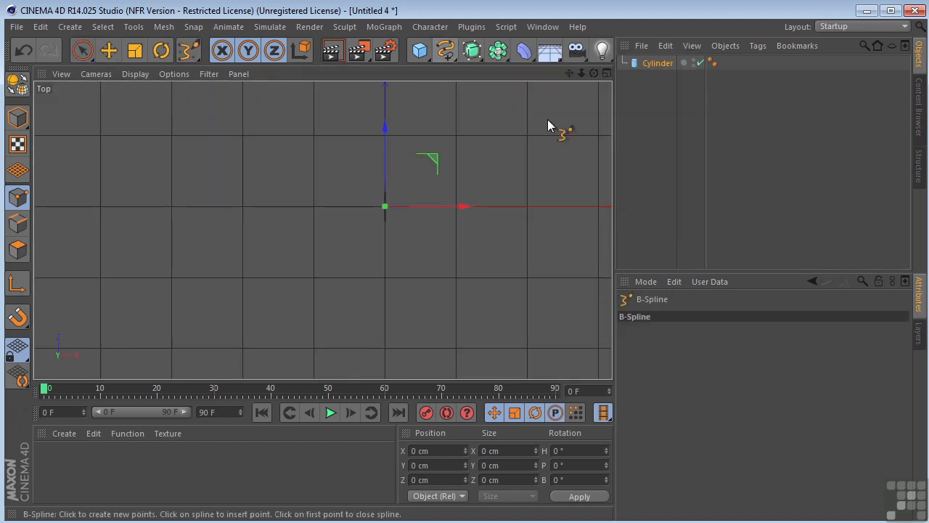
{"action": "left_click", "coordinate": [419, 124]}
{"action": "left_click", "coordinate": [324, 141]}
{"action": "left_click", "coordinate": [294, 216]}
{"action": "left_click", "coordinate": [309, 230]}
{"action": "left_click", "coordinate": [371, 290]}
{"action": "left_click_drag", "start_coordinate": [419, 257], "coordinate": [434, 216]}
{"action": "left_click", "coordinate": [389, 155]}
{"action": "left_click", "coordinate": [332, 111]}
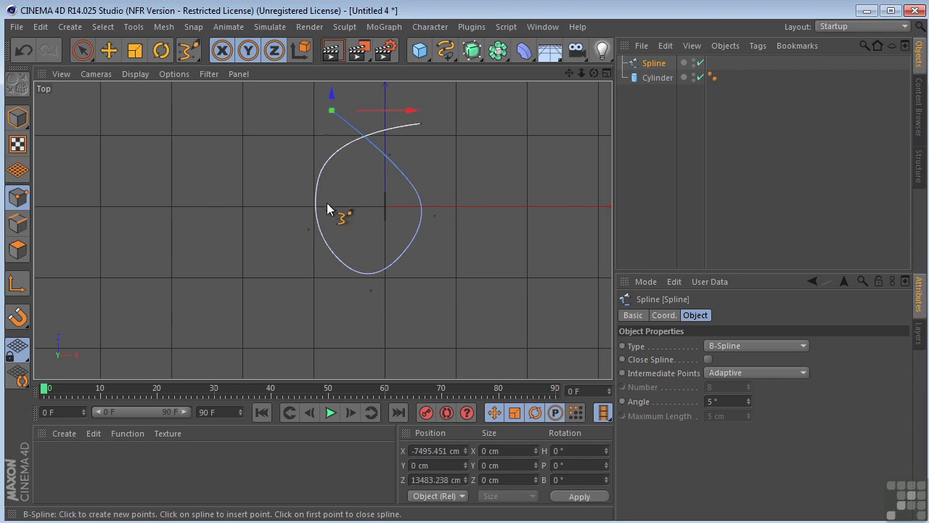
{"action": "left_click", "coordinate": [342, 226]}
{"action": "left_click", "coordinate": [394, 306]}
{"action": "left_click", "coordinate": [445, 309]}
{"action": "left_click", "coordinate": [523, 208]}
Step: In the perspective view, raise two of the spline's control points and lower a third to give the curve height variation
{"action": "middle_click", "coordinate": [456, 218]}
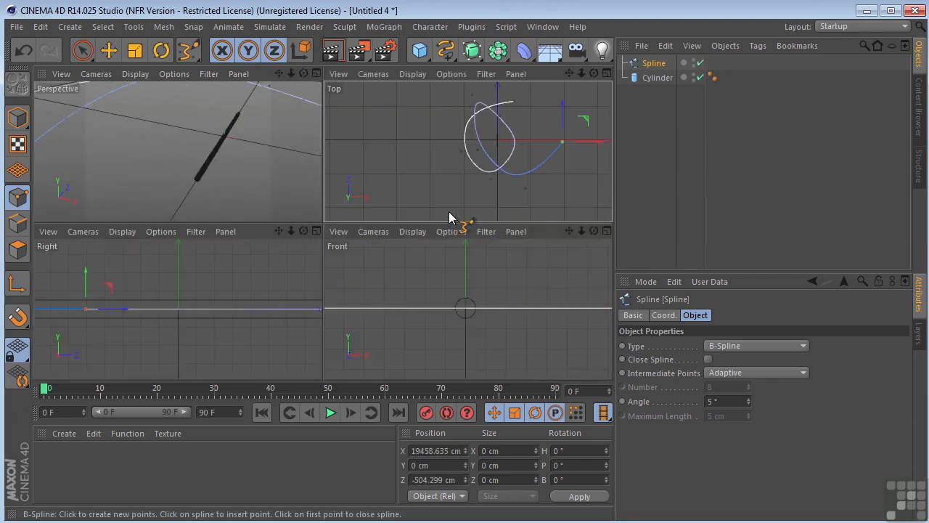
{"action": "middle_click", "coordinate": [267, 151]}
{"action": "scroll", "coordinate": [309, 242], "scroll_direction": "down", "scroll_amount": 6}
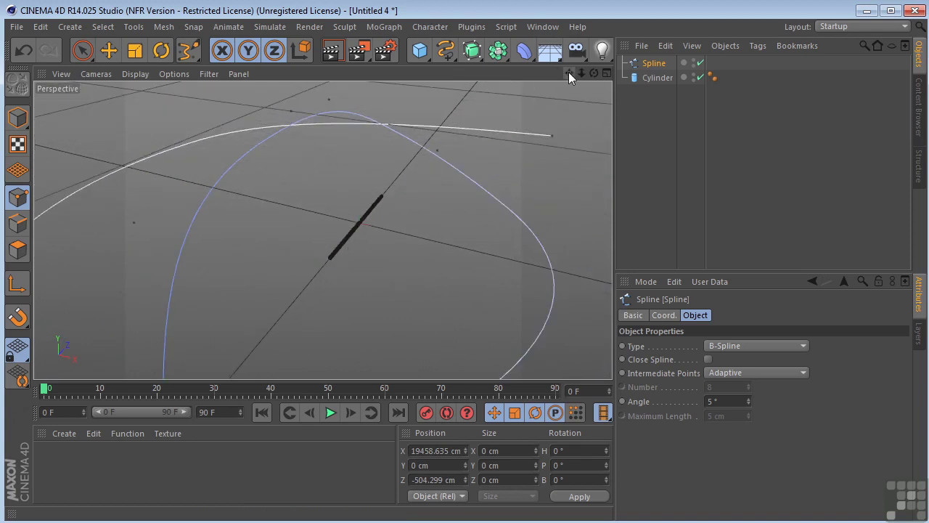
{"action": "left_click_drag", "start_coordinate": [569, 73], "coordinate": [614, 81]}
{"action": "scroll", "coordinate": [384, 215], "scroll_direction": "down", "scroll_amount": 2}
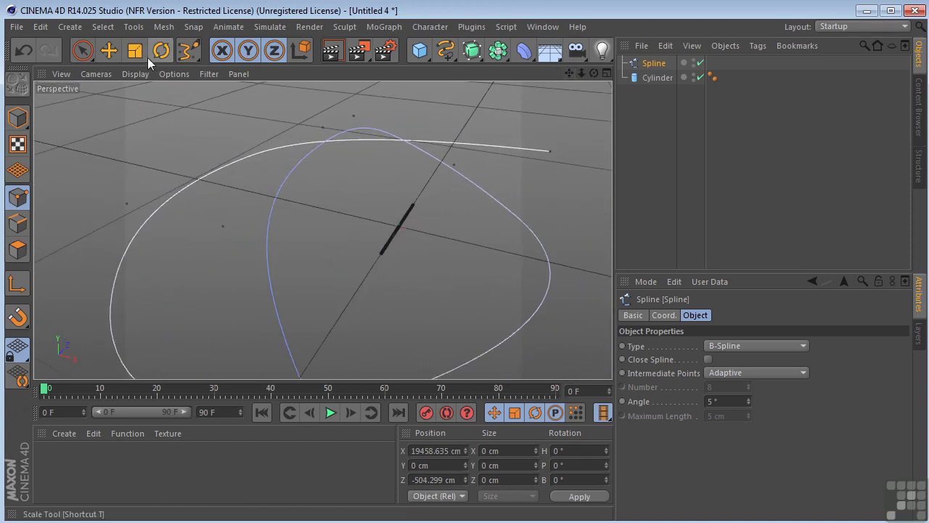
{"action": "left_click_drag", "start_coordinate": [82, 50], "coordinate": [130, 69]}
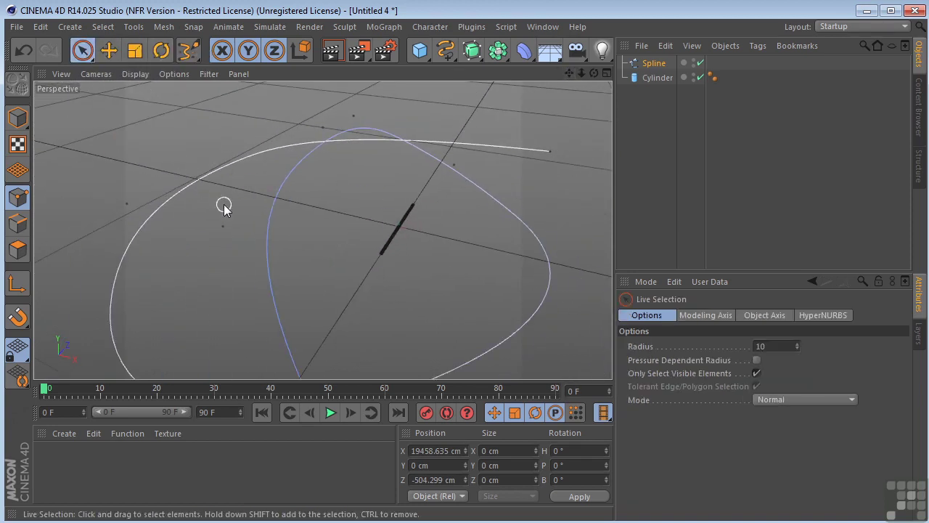
{"action": "left_click", "coordinate": [127, 204]}
{"action": "left_click_drag", "start_coordinate": [109, 144], "coordinate": [91, 80]}
{"action": "left_click", "coordinate": [455, 163]}
{"action": "left_click_drag", "start_coordinate": [466, 122], "coordinate": [469, 89]}
{"action": "left_click", "coordinate": [324, 129]}
{"action": "left_click_drag", "start_coordinate": [322, 94], "coordinate": [322, 151]}
Step: Add a Spline Wrap deformer and make it a child of the cylinder
{"action": "left_click_drag", "start_coordinate": [594, 72], "coordinate": [657, 29]}
{"action": "left_click_drag", "start_coordinate": [596, 131], "coordinate": [556, 103]}
{"action": "left_click", "coordinate": [647, 79]}
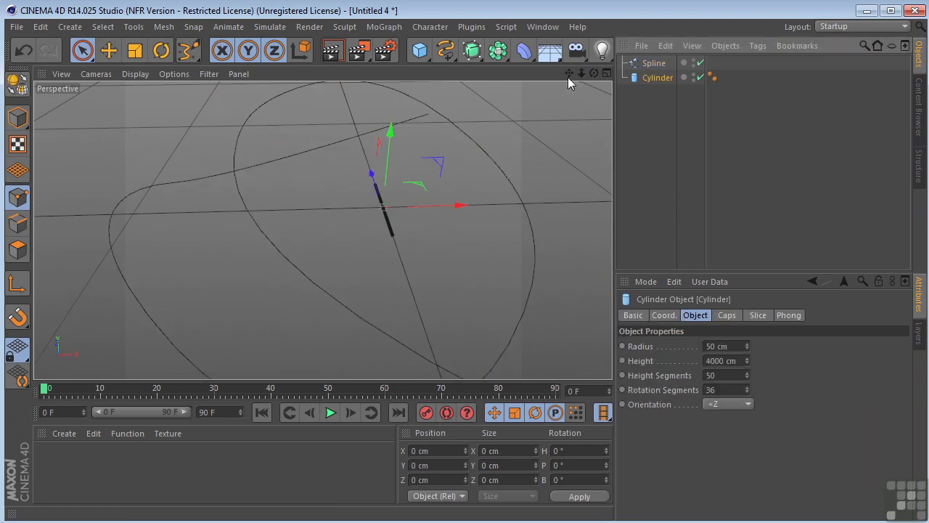
{"action": "left_click", "coordinate": [521, 57]}
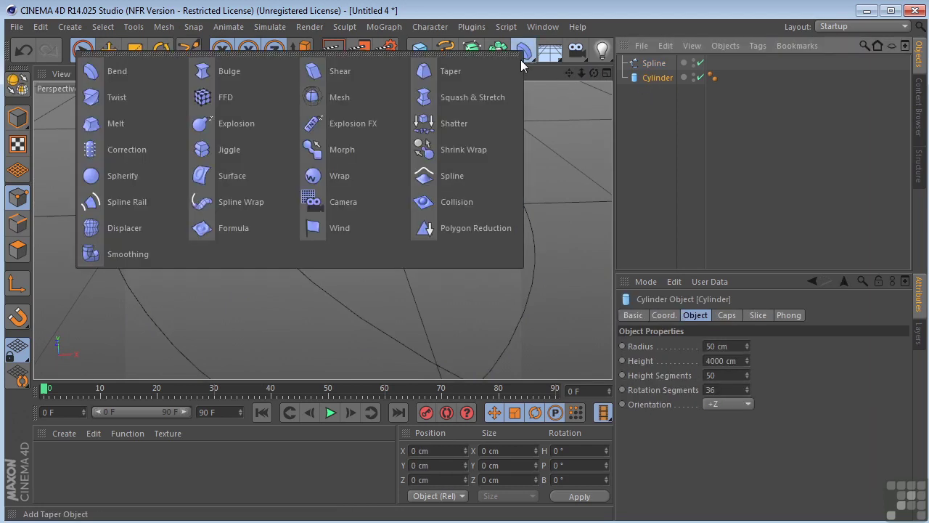
{"action": "left_click", "coordinate": [242, 209]}
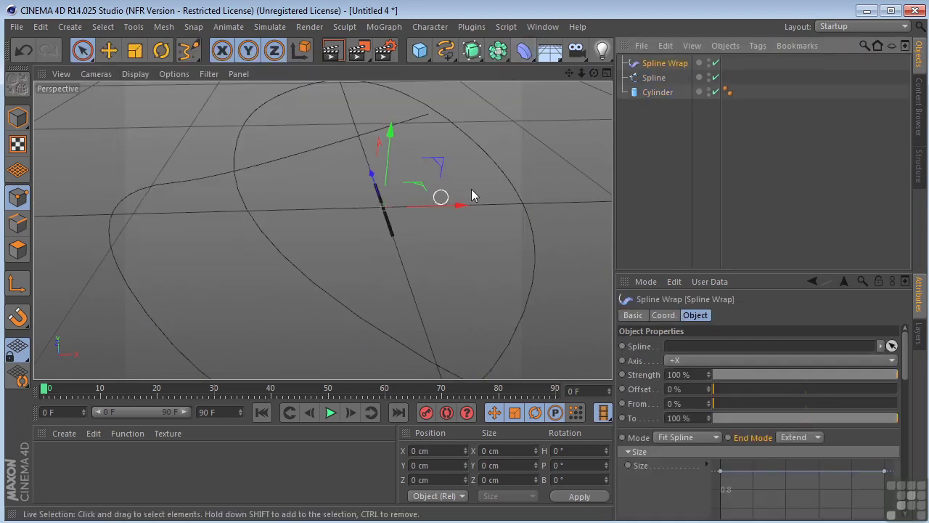
{"action": "left_click_drag", "start_coordinate": [662, 64], "coordinate": [657, 99]}
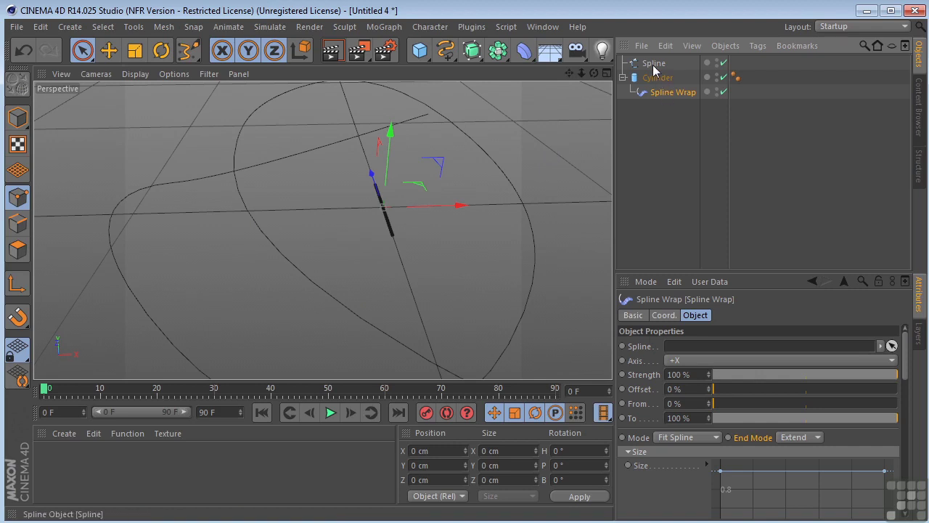
Step: Assign the drawn spline to the Spline Wrap and set its mode to Keep Length
{"action": "left_click_drag", "start_coordinate": [653, 67], "coordinate": [671, 354]}
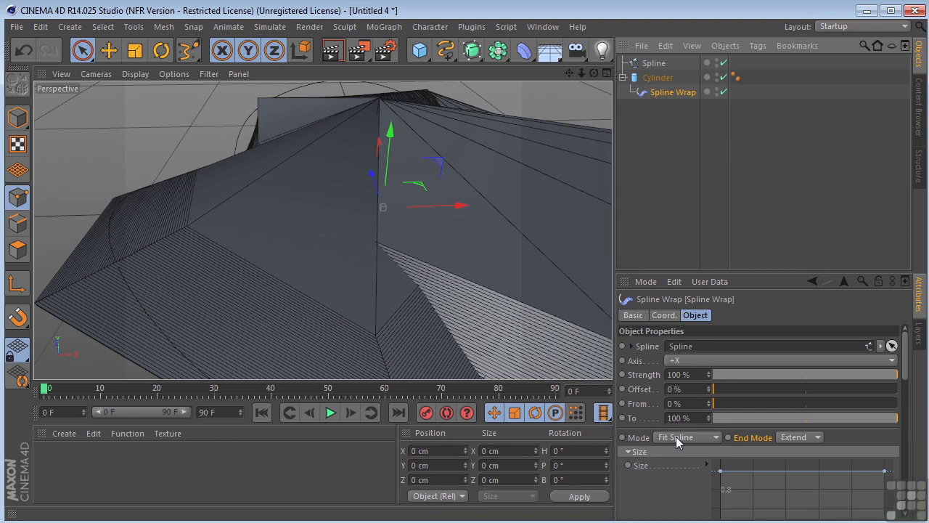
{"action": "left_click", "coordinate": [676, 438]}
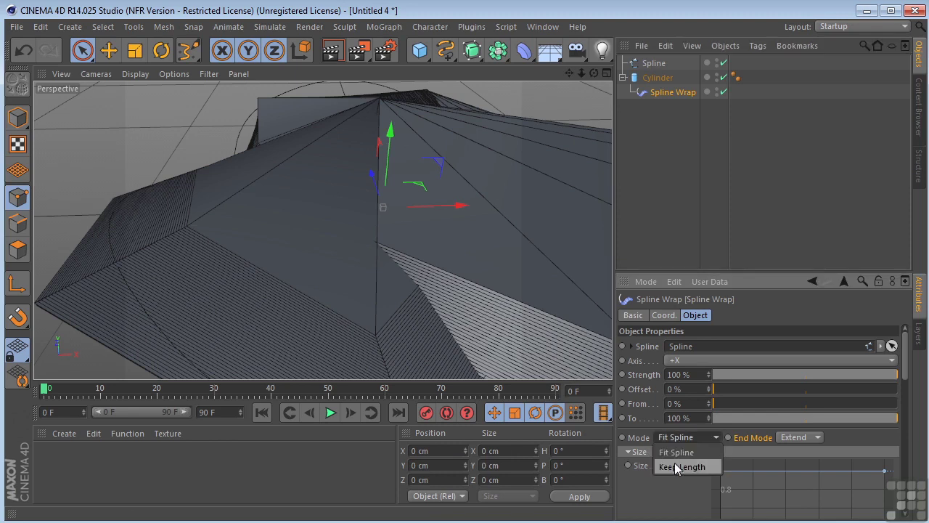
{"action": "left_click", "coordinate": [680, 467]}
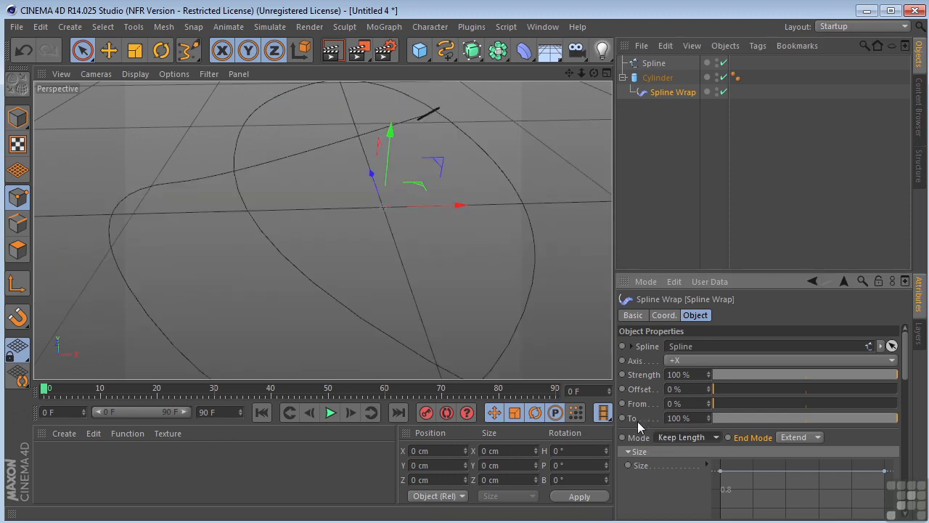
Step: Check the cylinder's alignment to the spline and set the Spline Wrap's axis to +Z
{"action": "left_click", "coordinate": [661, 79]}
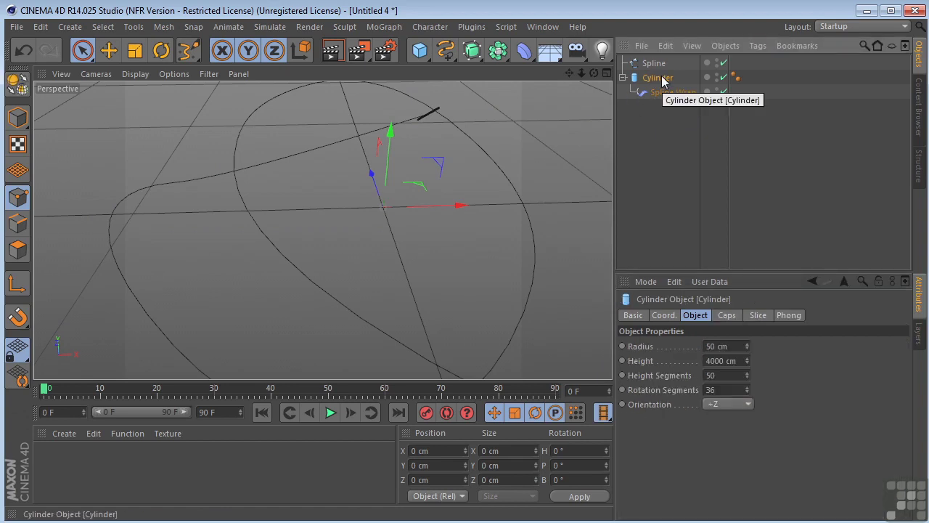
{"action": "key", "text": "o"}
{"action": "left_click_drag", "start_coordinate": [450, 267], "coordinate": [431, 218], "text": "alt"}
{"action": "mouse_move", "coordinate": [582, 72]}
{"action": "left_mouse_down"}
{"action": "mouse_move", "coordinate": [530, 72]}
{"action": "mouse_move", "coordinate": [567, 79]}
{"action": "left_mouse_up"}
{"action": "left_click_drag", "start_coordinate": [570, 73], "coordinate": [719, 110]}
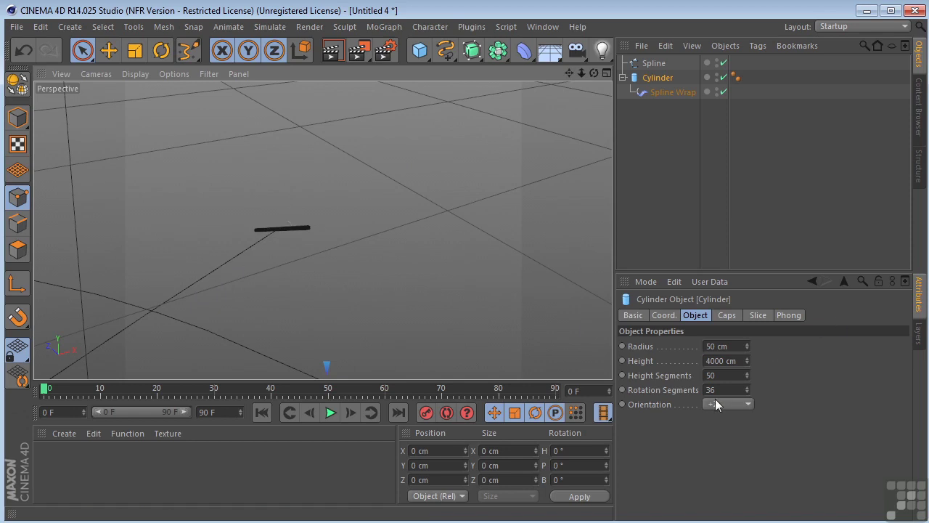
{"action": "left_click", "coordinate": [664, 93]}
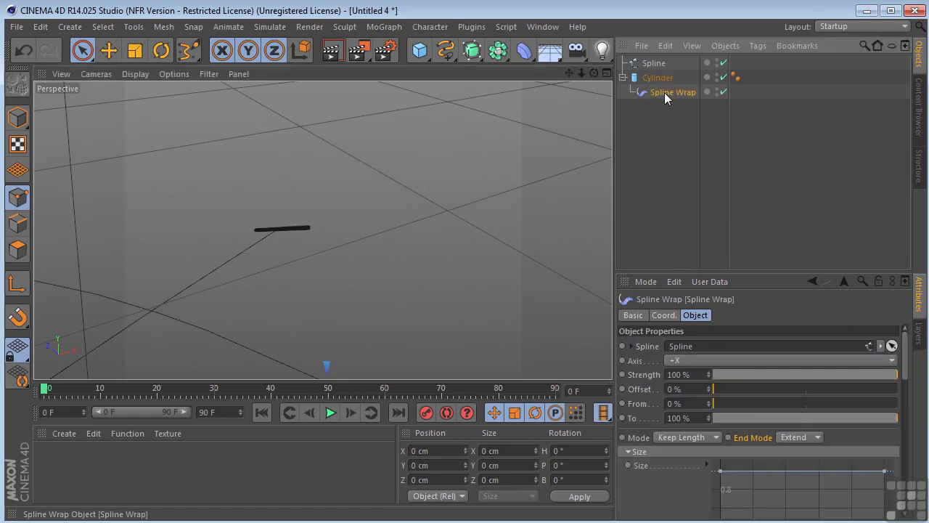
{"action": "left_click", "coordinate": [682, 362]}
{"action": "left_click", "coordinate": [680, 430]}
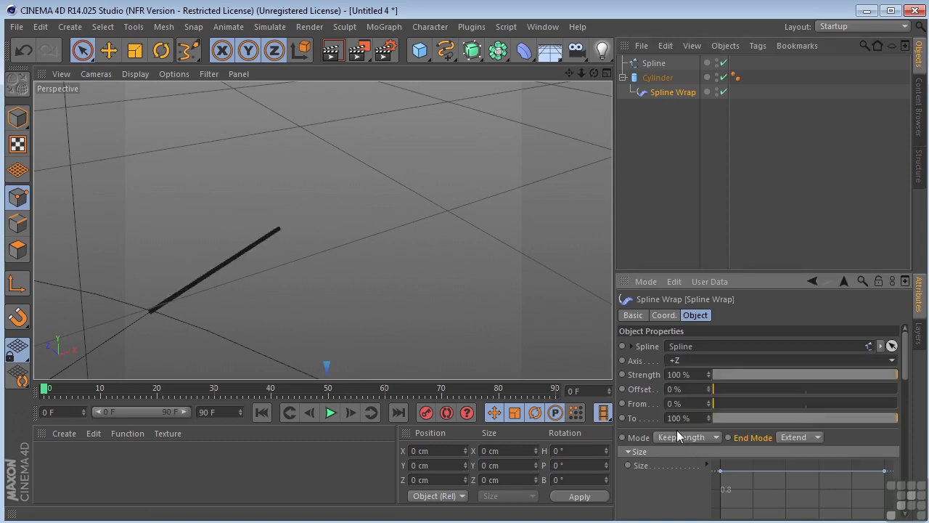
Step: Slide the cylinder along the spline by setting the Spline Wrap's offset to 32%
{"action": "scroll", "coordinate": [192, 295], "scroll_direction": "down", "scroll_amount": 3}
{"action": "middle_click_drag", "start_coordinate": [192, 295], "coordinate": [508, 218], "text": "alt"}
{"action": "left_click_drag", "start_coordinate": [290, 283], "coordinate": [415, 247], "text": "alt"}
{"action": "left_click_drag", "start_coordinate": [569, 72], "coordinate": [421, 65]}
{"action": "left_click_drag", "start_coordinate": [716, 391], "coordinate": [698, 406]}
{"action": "left_click_drag", "start_coordinate": [571, 72], "coordinate": [610, 37]}
{"action": "scroll", "coordinate": [456, 143], "scroll_direction": "up", "scroll_amount": 4}
{"action": "left_click_drag", "start_coordinate": [594, 73], "coordinate": [323, 229]}
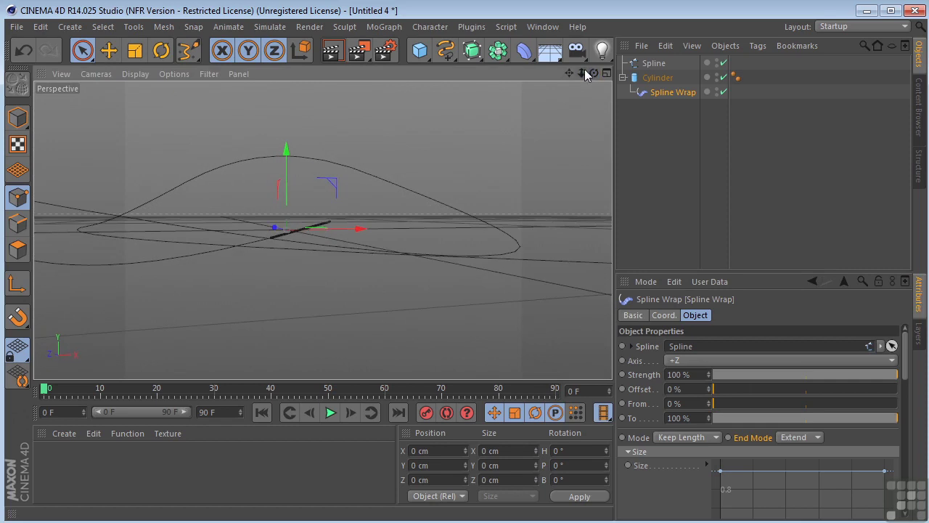
{"action": "left_click_drag", "start_coordinate": [582, 72], "coordinate": [324, 230]}
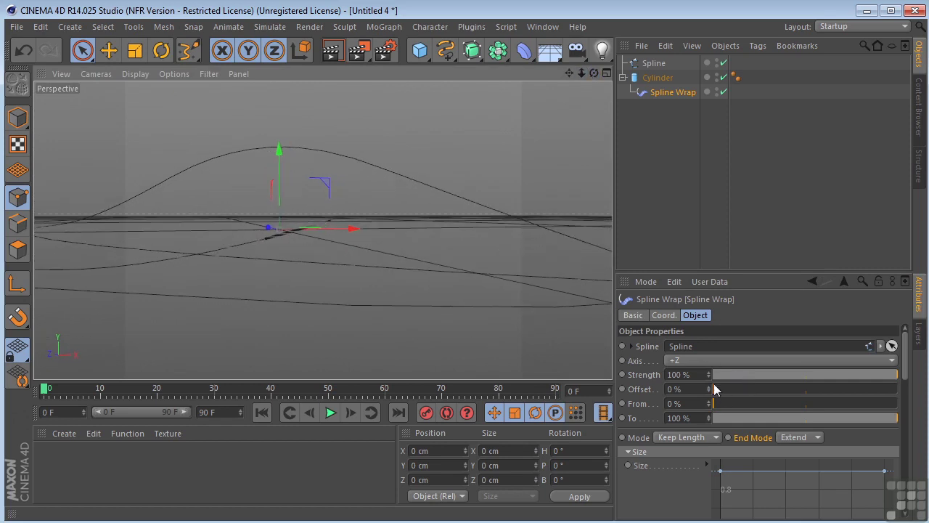
{"action": "left_click_drag", "start_coordinate": [715, 388], "coordinate": [774, 392]}
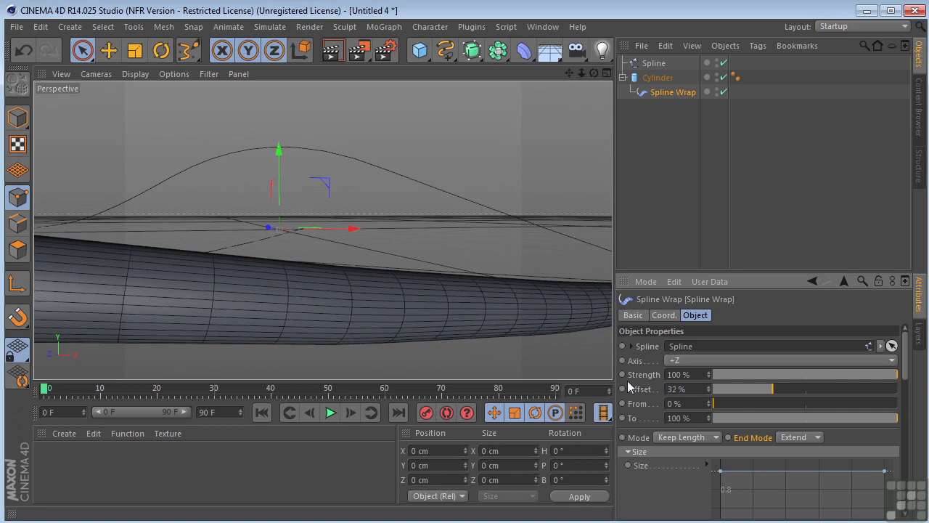
Step: Try a Spline Wrap offset of 33% and return it to 32%
{"action": "mouse_move", "coordinate": [592, 73]}
{"action": "left_mouse_down"}
{"action": "mouse_move", "coordinate": [552, 74]}
{"action": "mouse_move", "coordinate": [610, 74]}
{"action": "mouse_move", "coordinate": [581, 76]}
{"action": "left_mouse_up"}
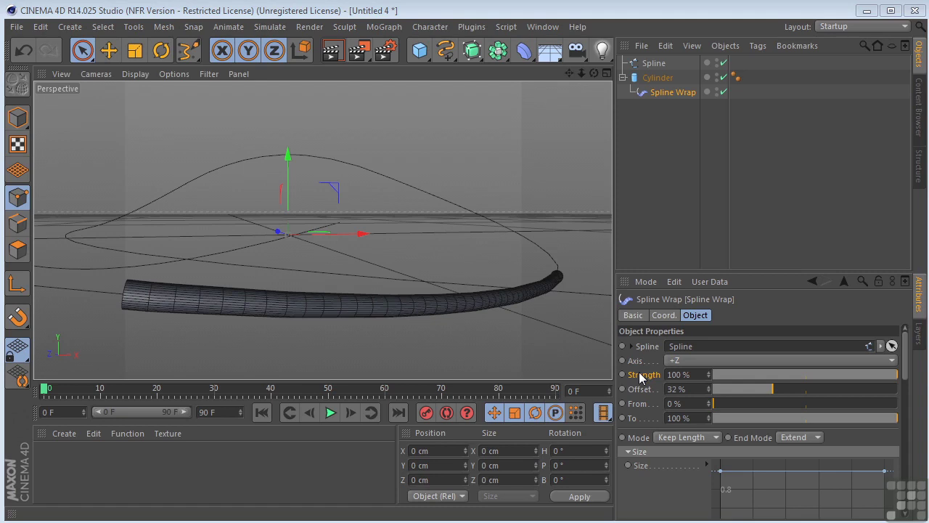
{"action": "left_click", "coordinate": [709, 388]}
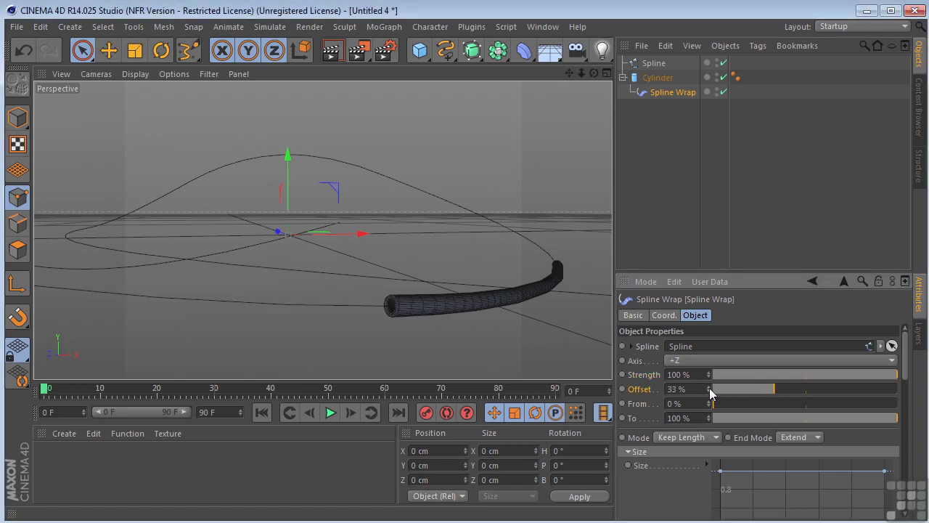
{"action": "left_click", "coordinate": [710, 394]}
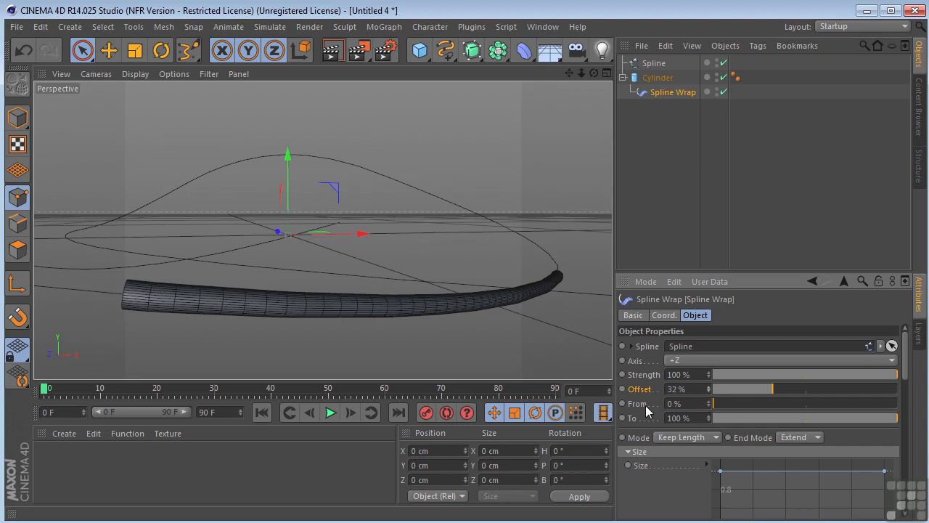
Step: Set the Spline Wrap's mode to Fit Spline and view the wrapped cylinder from a higher angle
{"action": "left_click", "coordinate": [675, 438]}
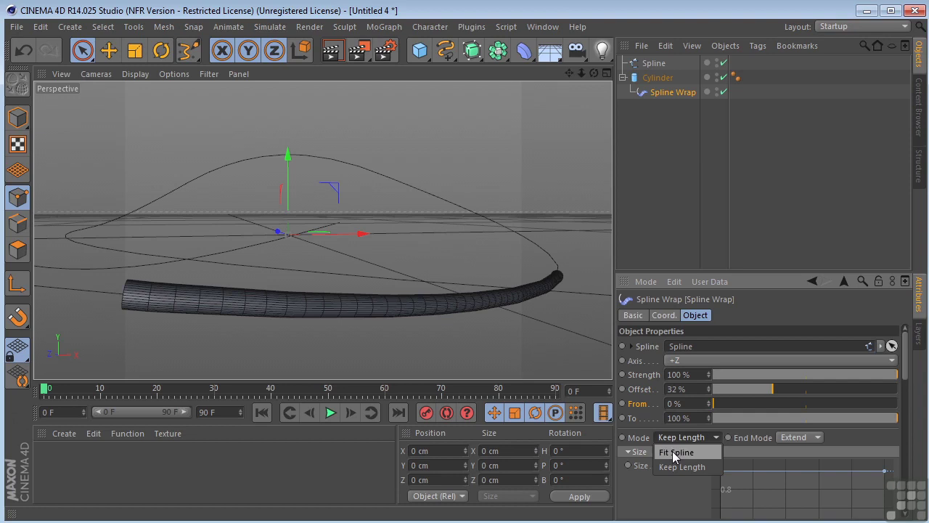
{"action": "left_click", "coordinate": [672, 451]}
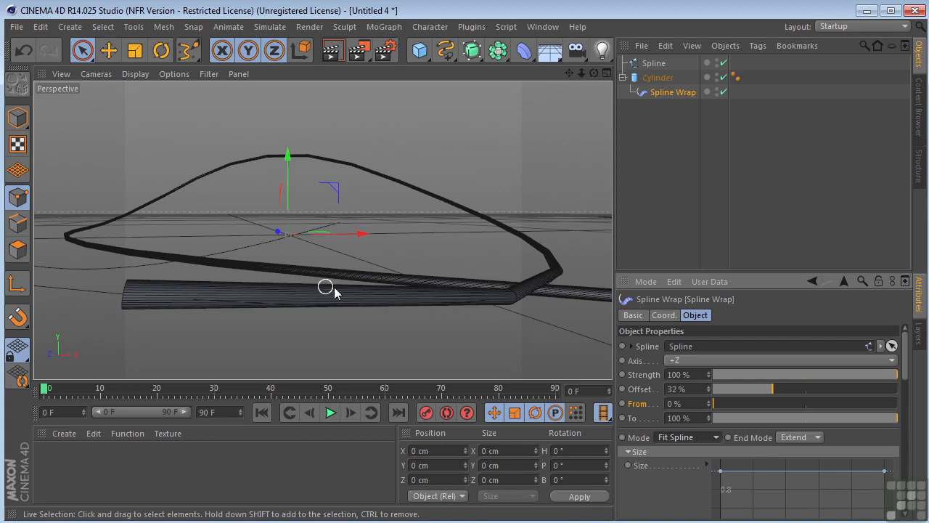
{"action": "left_click_drag", "start_coordinate": [594, 73], "coordinate": [552, 79]}
{"action": "left_click_drag", "start_coordinate": [323, 230], "coordinate": [324, 231]}
{"action": "left_click_drag", "start_coordinate": [594, 73], "coordinate": [322, 230]}
Step: Restrict the Spline Wrap's range to From 0% and To 50%, with the end mode set to Clamp
{"action": "mouse_move", "coordinate": [716, 403]}
{"action": "left_mouse_down"}
{"action": "mouse_move", "coordinate": [727, 401]}
{"action": "mouse_move", "coordinate": [705, 403]}
{"action": "left_mouse_up"}
{"action": "key", "text": "ctrl+z"}
{"action": "left_click", "coordinate": [693, 405]}
{"action": "key", "text": "Tab"}
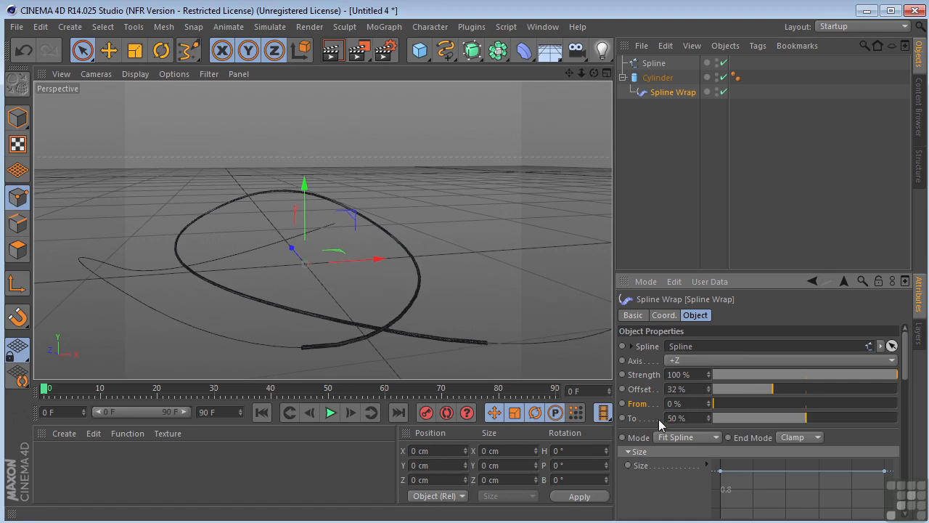
Step: Set the Spline Wrap's offset to 0% and its To range to 100%
{"action": "left_click_drag", "start_coordinate": [594, 74], "coordinate": [560, 73]}
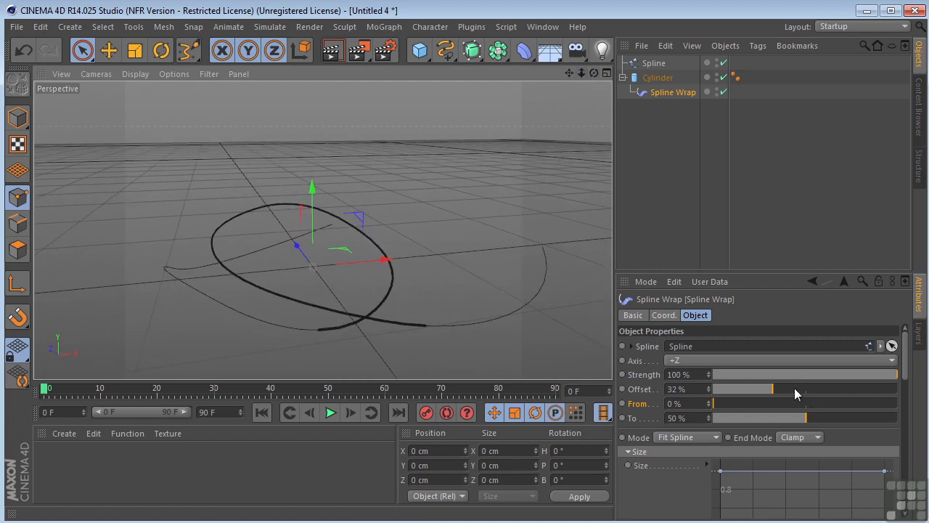
{"action": "left_click_drag", "start_coordinate": [773, 388], "coordinate": [714, 398]}
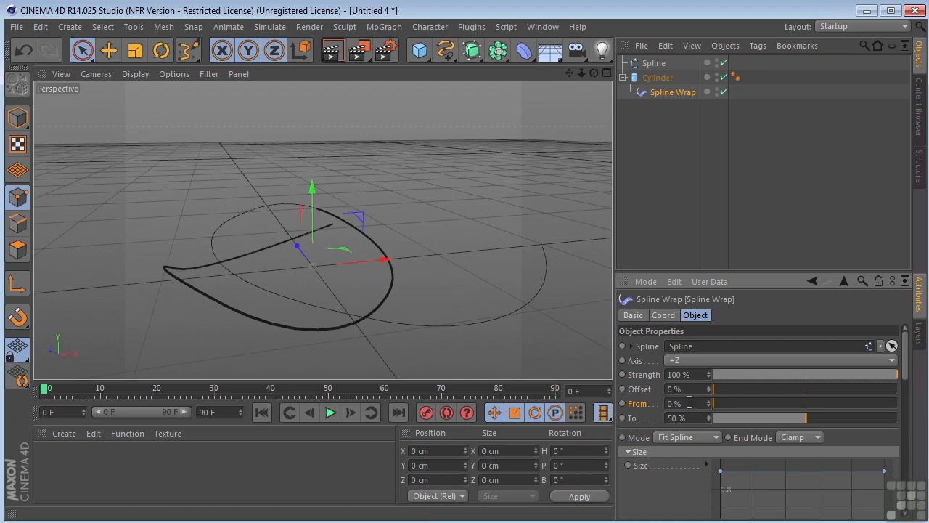
{"action": "type", "text": "100"}
{"action": "key", "text": "Return"}
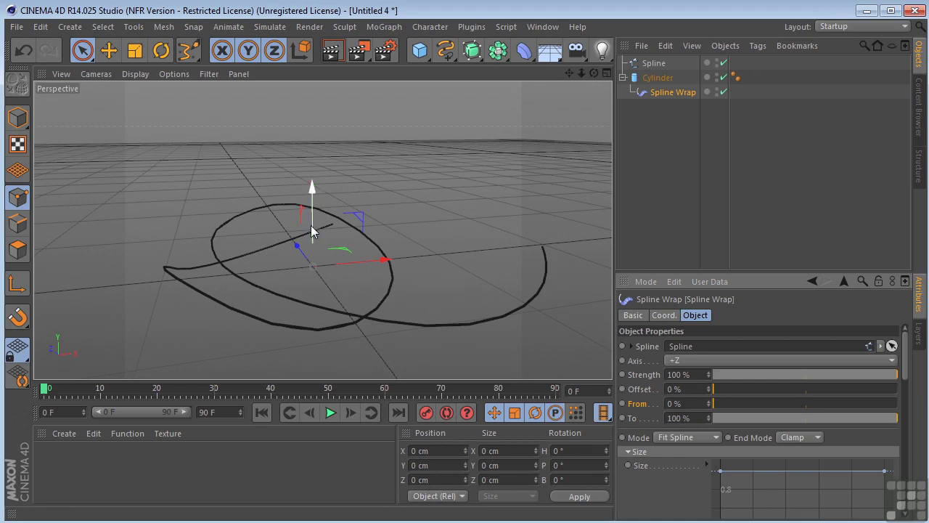
Step: Set the Spline Wrap's mode to Keep Length and view the wrapped cylinder more closely
{"action": "left_click", "coordinate": [678, 437]}
{"action": "left_click", "coordinate": [679, 469]}
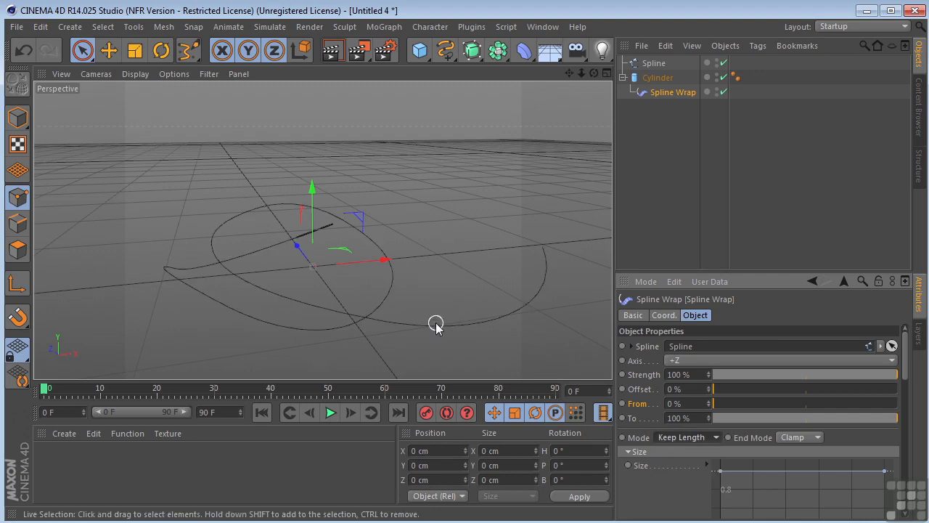
{"action": "scroll", "coordinate": [437, 322], "scroll_direction": "up", "scroll_amount": 3}
{"action": "left_click_drag", "start_coordinate": [569, 74], "coordinate": [654, 52]}
{"action": "scroll", "coordinate": [515, 145], "scroll_direction": "up", "scroll_amount": 2}
Step: Slide the cylinder along the spline, trying a Spline Wrap offset of 56% and settling on 26%
{"action": "left_click_drag", "start_coordinate": [713, 390], "coordinate": [821, 373]}
{"action": "left_click_drag", "start_coordinate": [596, 73], "coordinate": [573, 85]}
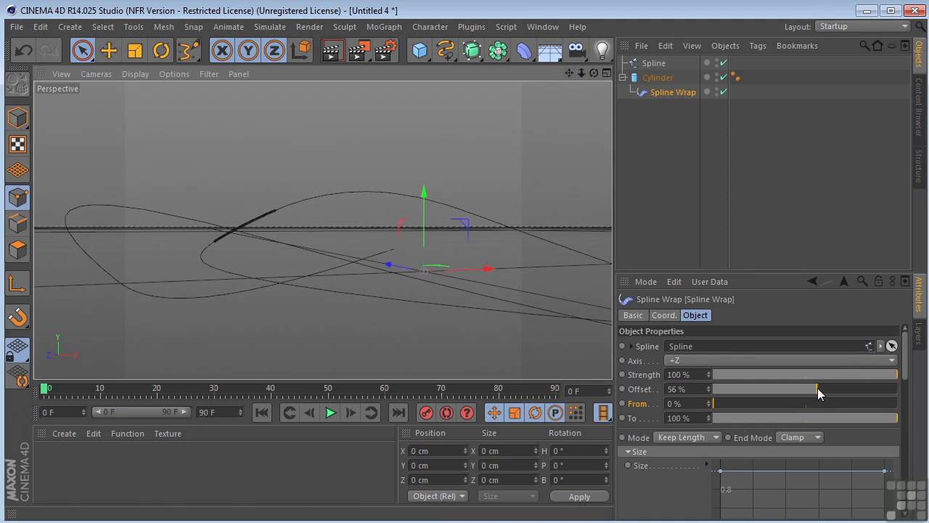
{"action": "left_click_drag", "start_coordinate": [819, 390], "coordinate": [761, 396]}
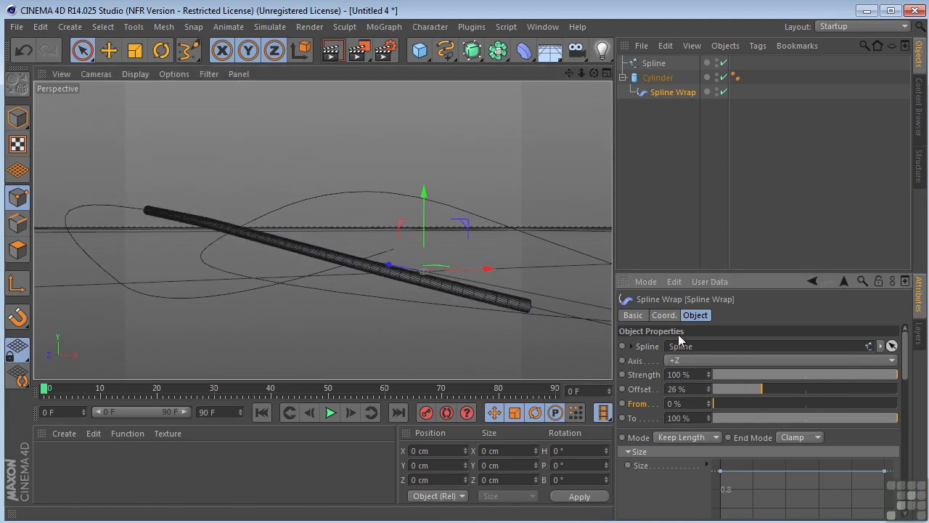
{"action": "left_click_drag", "start_coordinate": [587, 73], "coordinate": [592, 77]}
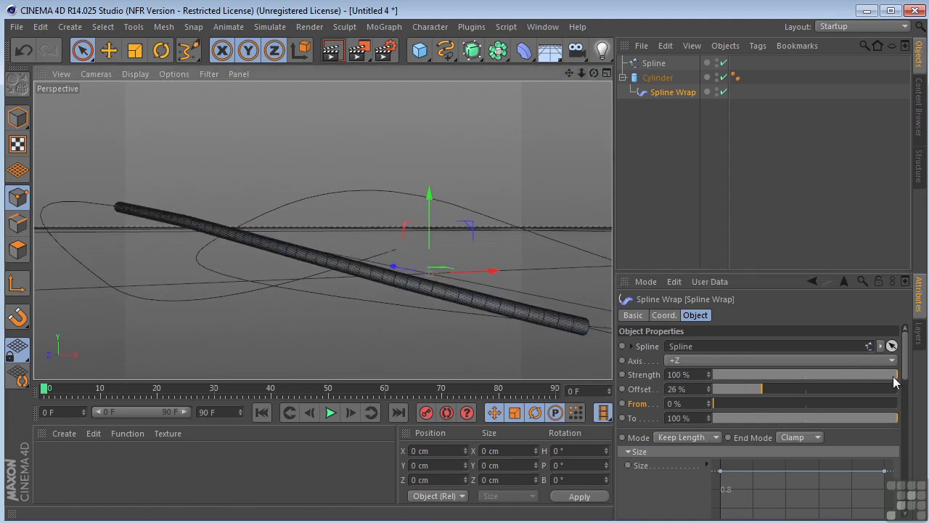
Step: Add a middle point to the Spline Wrap's Size curve, pull it far down, and raise it to about 0.8
{"action": "left_click_drag", "start_coordinate": [906, 366], "coordinate": [906, 382]}
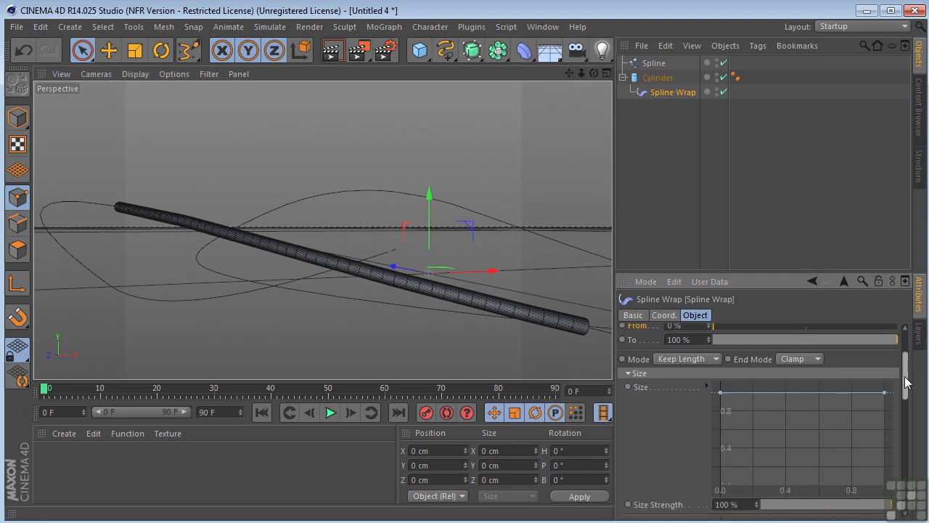
{"action": "mouse_move", "coordinate": [721, 396]}
{"action": "left_mouse_down"}
{"action": "mouse_move", "coordinate": [721, 506]}
{"action": "mouse_move", "coordinate": [726, 453]}
{"action": "mouse_move", "coordinate": [711, 394]}
{"action": "left_mouse_up"}
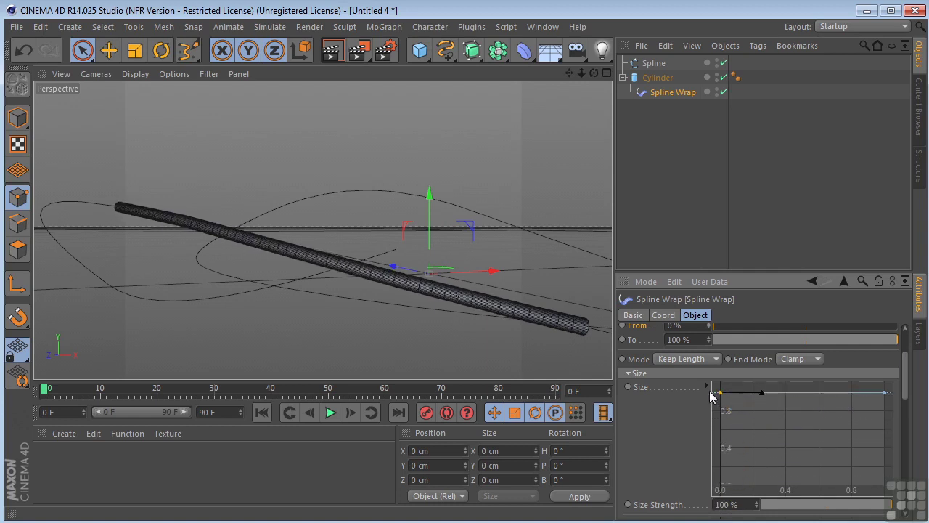
{"action": "left_click", "coordinate": [795, 393], "text": "ctrl"}
{"action": "left_click_drag", "start_coordinate": [795, 393], "coordinate": [806, 472]}
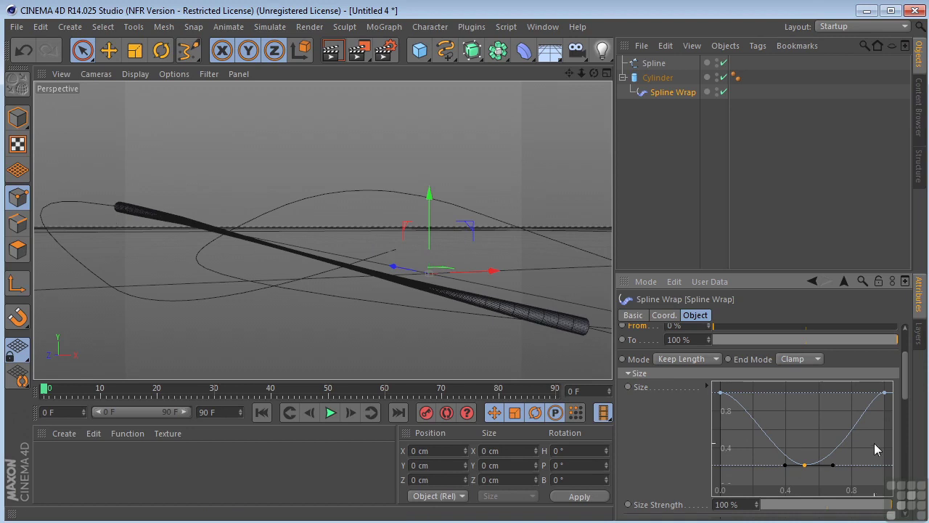
{"action": "left_click_drag", "start_coordinate": [806, 467], "coordinate": [807, 411]}
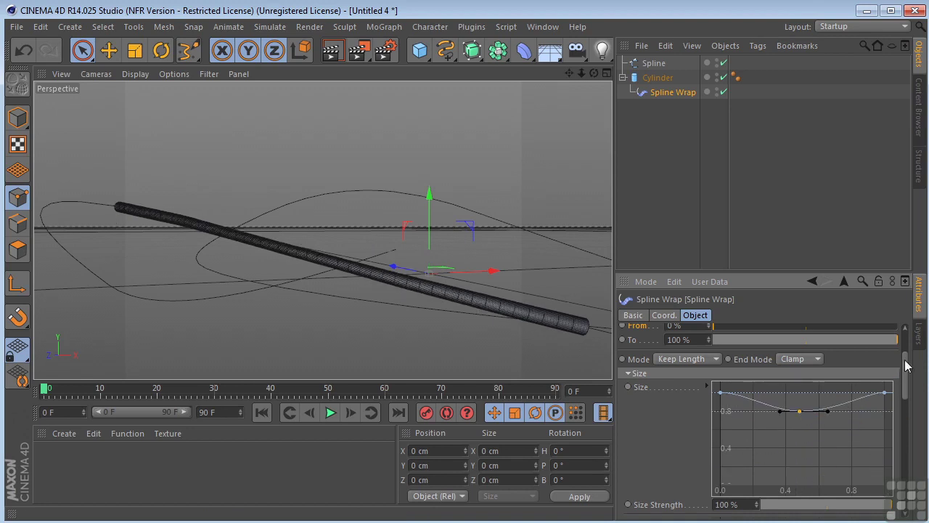
Step: Lower the end point of the Spline Wrap's Spline Size curve to about 0 to taper the cylinder
{"action": "left_click_drag", "start_coordinate": [906, 366], "coordinate": [906, 409]}
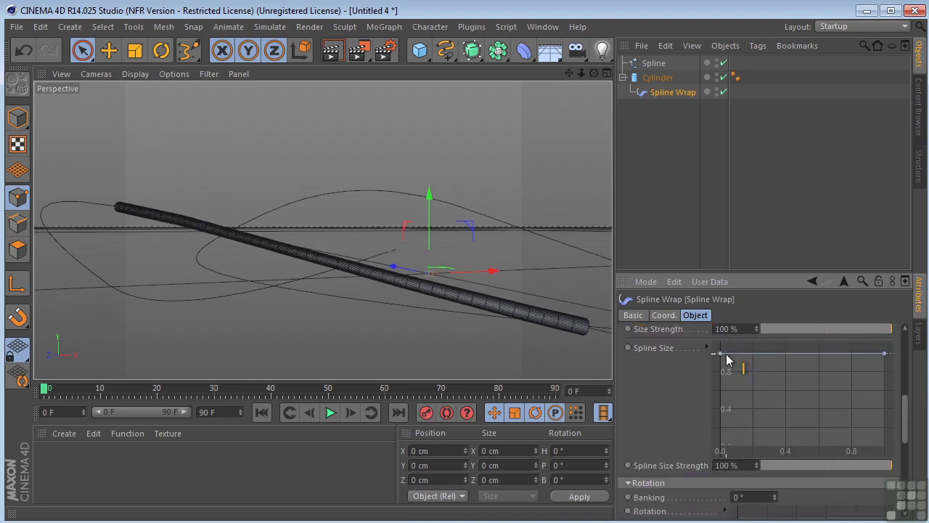
{"action": "left_click", "coordinate": [720, 354]}
{"action": "mouse_move", "coordinate": [720, 356]}
{"action": "left_mouse_down"}
{"action": "mouse_move", "coordinate": [736, 427]}
{"action": "mouse_move", "coordinate": [738, 363]}
{"action": "mouse_move", "coordinate": [728, 355]}
{"action": "left_mouse_up"}
{"action": "left_click_drag", "start_coordinate": [886, 355], "coordinate": [886, 446]}
Step: Raise the start point of the Spline Wrap's Rotation curve and the end point of its Spline Rotation curve
{"action": "left_click_drag", "start_coordinate": [906, 416], "coordinate": [906, 439]}
{"action": "scroll", "coordinate": [848, 450], "scroll_direction": "down", "scroll_amount": 1}
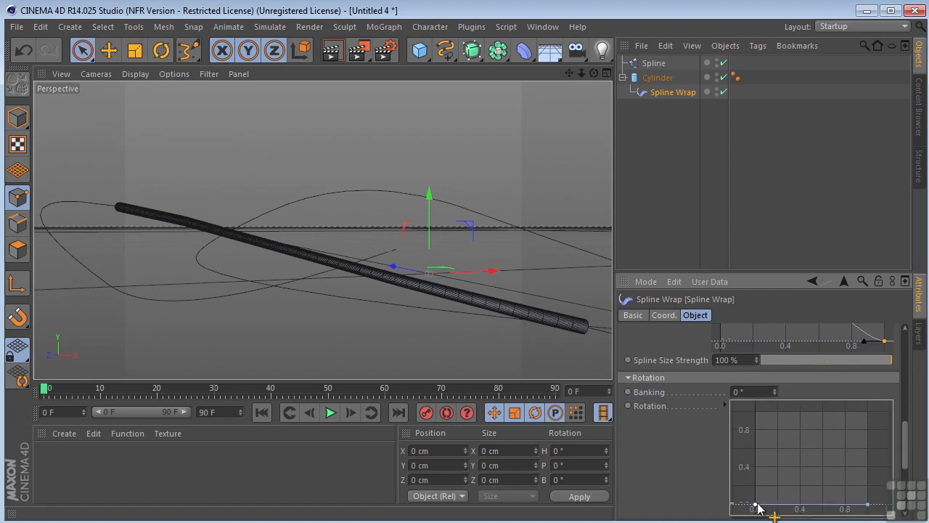
{"action": "left_click_drag", "start_coordinate": [755, 506], "coordinate": [760, 420]}
{"action": "left_click_drag", "start_coordinate": [906, 443], "coordinate": [907, 484]}
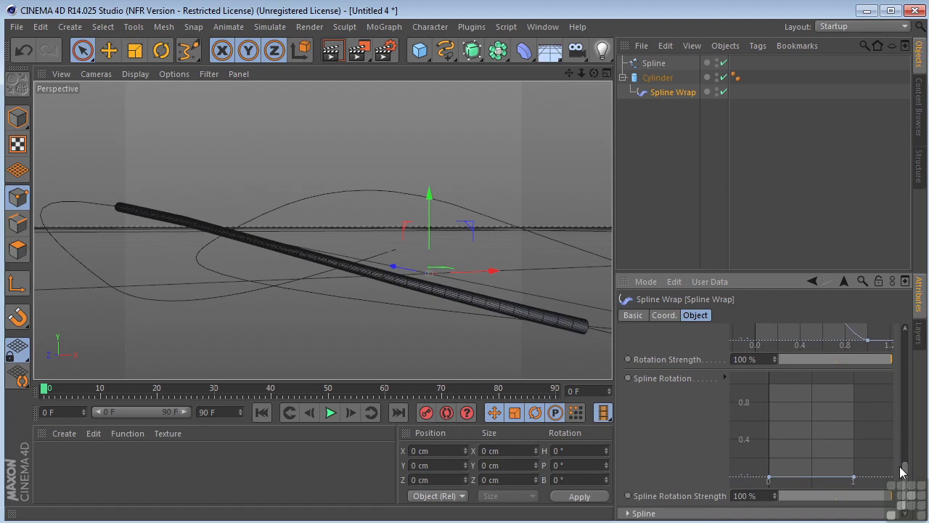
{"action": "left_click_drag", "start_coordinate": [851, 478], "coordinate": [854, 385]}
Step: Delete all objects from the scene and add a Helix spline
{"action": "left_click_drag", "start_coordinate": [664, 55], "coordinate": [664, 57]}
{"action": "key", "text": "Delete"}
{"action": "left_click", "coordinate": [451, 56]}
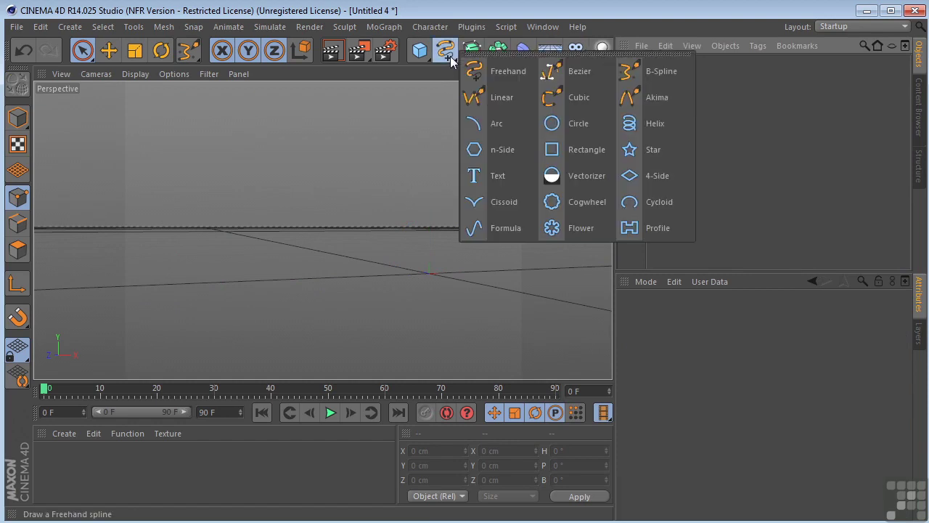
{"action": "left_click", "coordinate": [635, 124]}
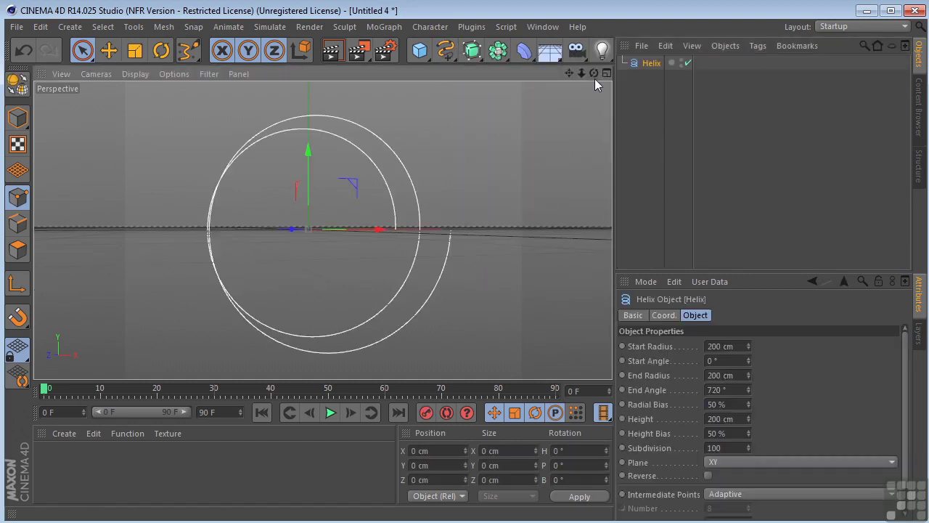
Step: Set the helix's plane to XZ so that it stands upright
{"action": "left_click_drag", "start_coordinate": [594, 74], "coordinate": [648, 305]}
{"action": "left_click", "coordinate": [720, 463]}
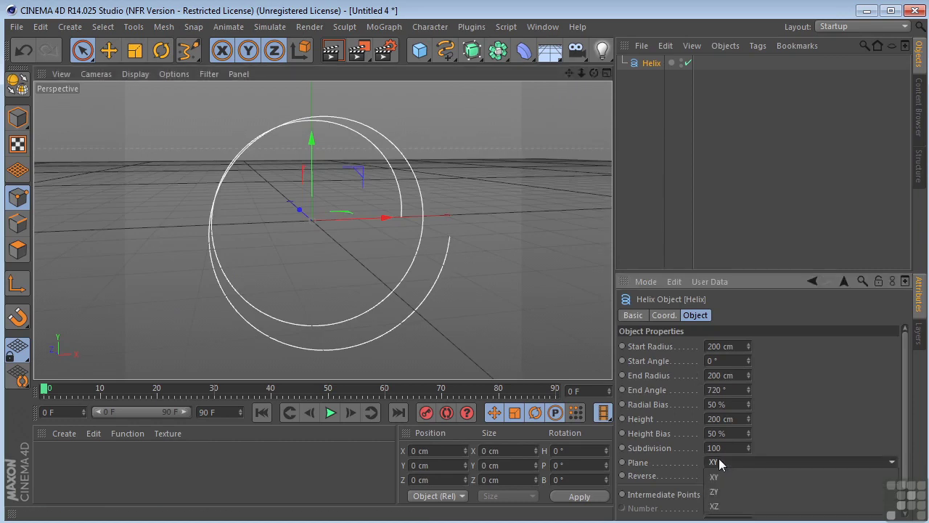
{"action": "left_click", "coordinate": [719, 506]}
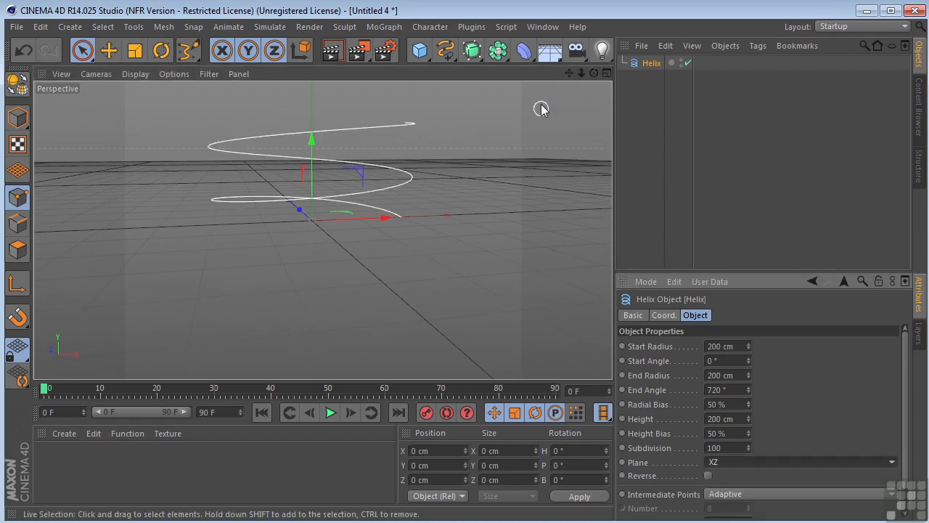
Step: Set the helix's height to 1000 cm and its end angle to 719°
{"action": "left_click_drag", "start_coordinate": [581, 73], "coordinate": [741, 348]}
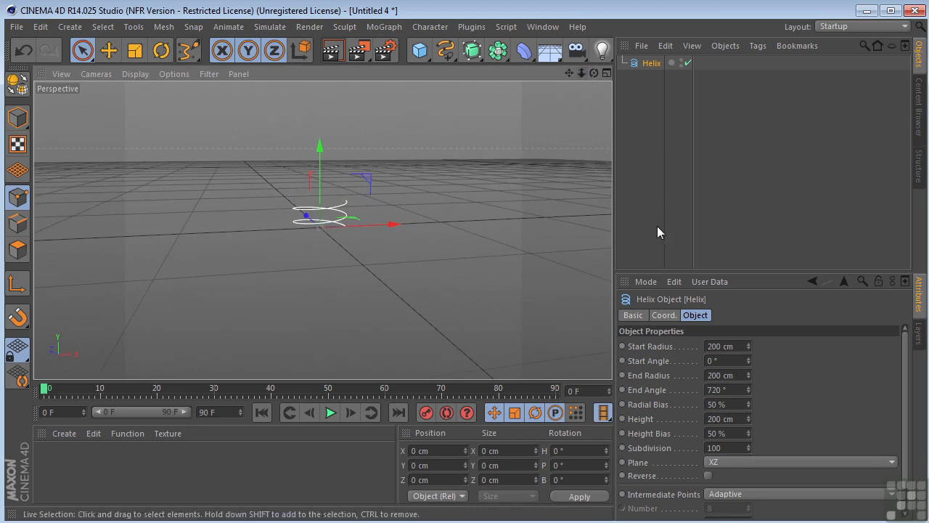
{"action": "left_click", "coordinate": [748, 393]}
{"action": "double_click", "coordinate": [749, 421]}
{"action": "left_click_drag", "start_coordinate": [737, 421], "coordinate": [715, 426]}
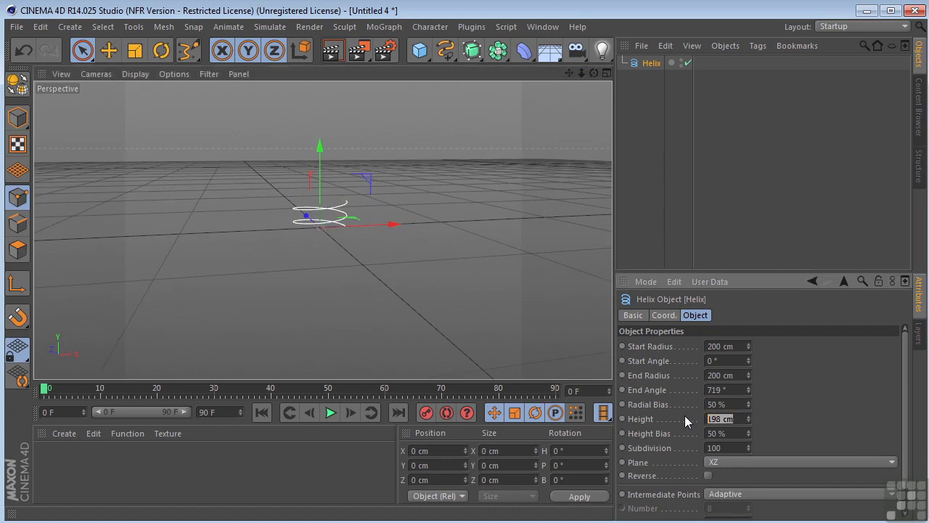
{"action": "type", "text": "1000"}
{"action": "key", "text": "Return"}
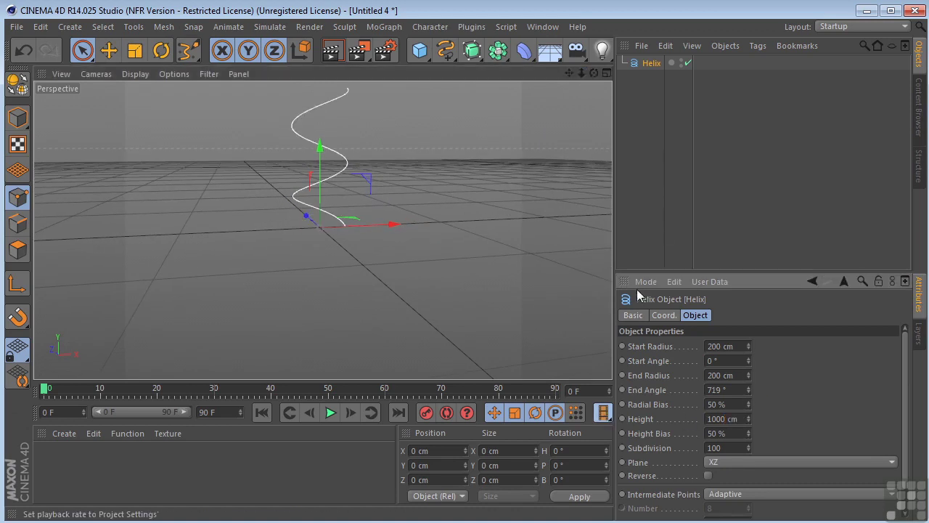
Step: Widen the helix toward its upper end with an end radius of 555 cm and a radial bias of 83%
{"action": "left_click_drag", "start_coordinate": [569, 74], "coordinate": [581, 257]}
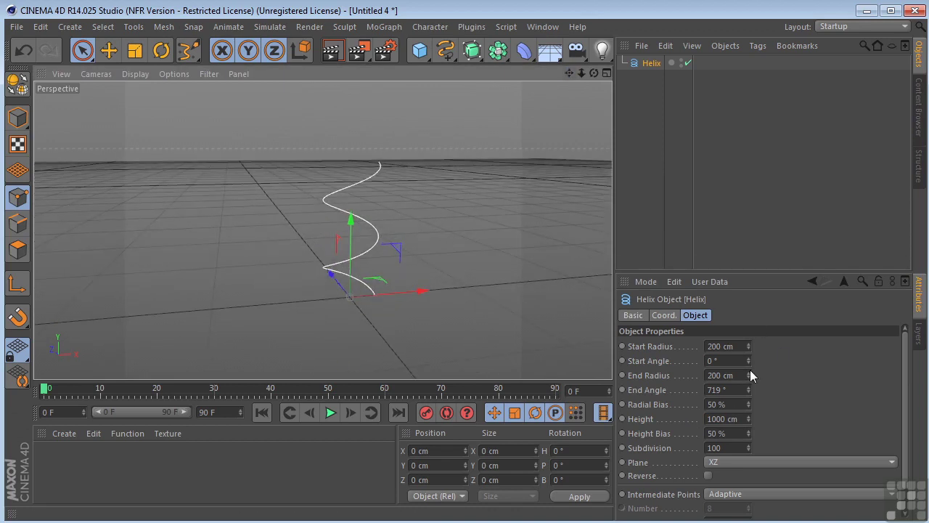
{"action": "left_click_drag", "start_coordinate": [749, 373], "coordinate": [759, 363]}
{"action": "scroll", "coordinate": [457, 218], "scroll_direction": "up", "scroll_amount": 3}
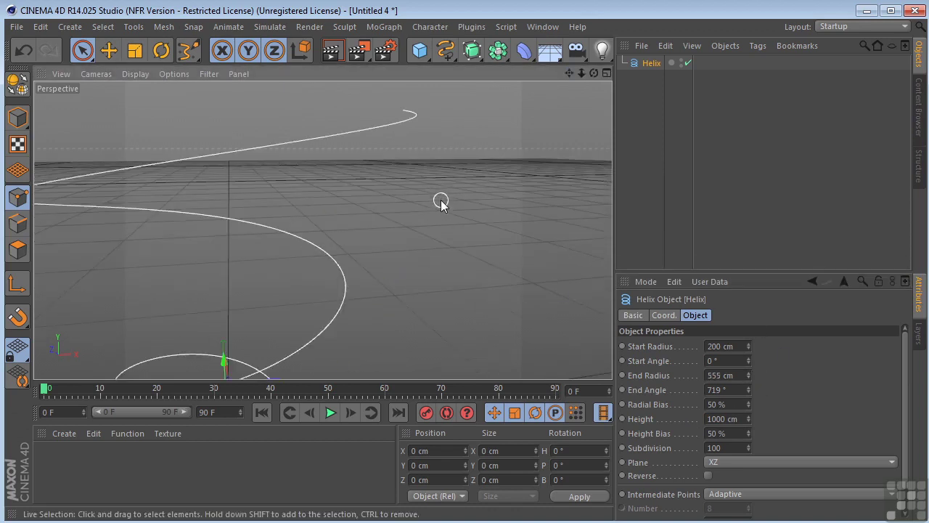
{"action": "scroll", "coordinate": [441, 201], "scroll_direction": "down", "scroll_amount": 2}
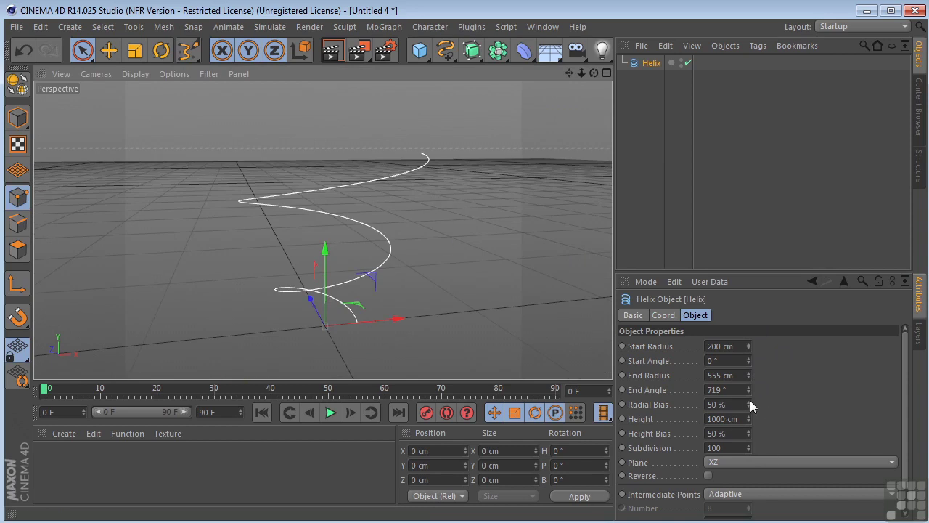
{"action": "mouse_move", "coordinate": [750, 402]}
{"action": "left_mouse_down"}
{"action": "mouse_move", "coordinate": [753, 392]}
{"action": "mouse_move", "coordinate": [748, 411]}
{"action": "left_mouse_up"}
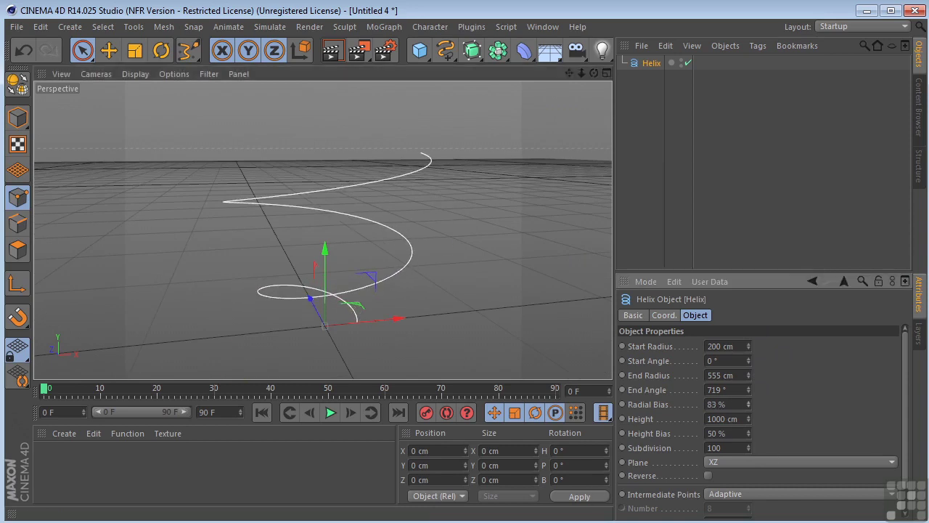
Step: Add a cylinder with 50 height segments and a height of 400 cm
{"action": "left_click", "coordinate": [428, 49]}
{"action": "left_click", "coordinate": [705, 70]}
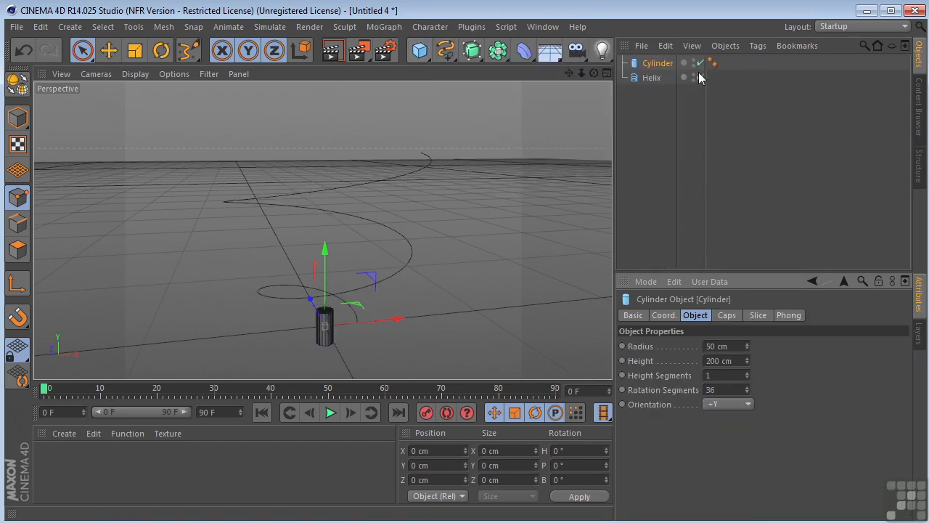
{"action": "left_click", "coordinate": [717, 375]}
{"action": "type", "text": "50"}
{"action": "key", "text": "Return"}
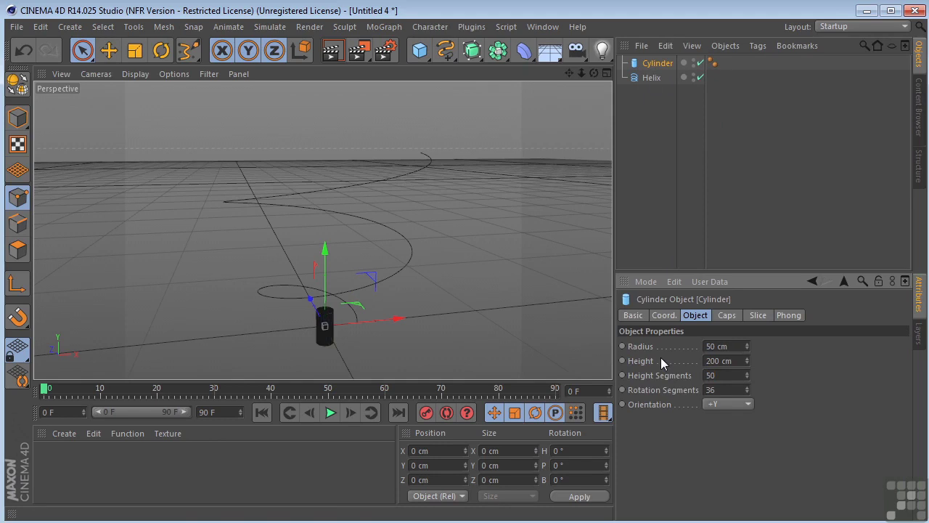
{"action": "left_click", "coordinate": [721, 361]}
{"action": "type", "text": "400"}
{"action": "key", "text": "Return"}
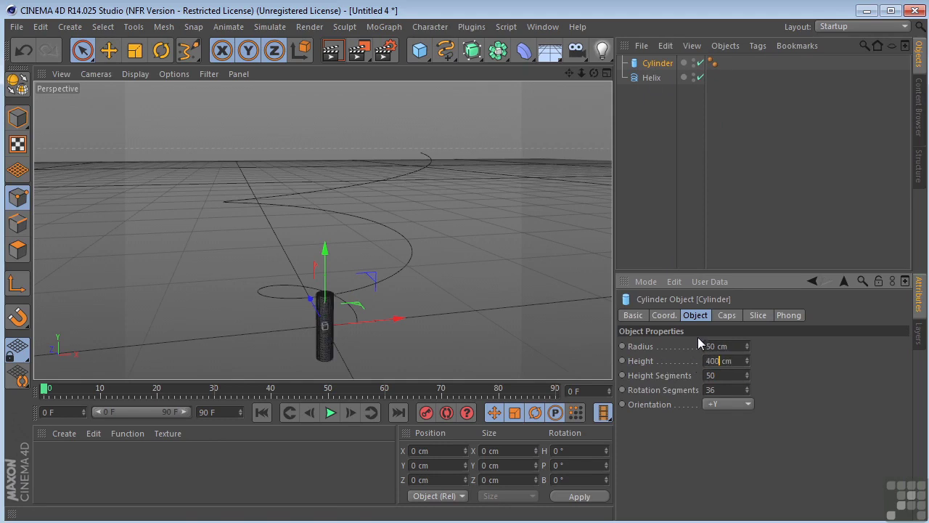
Step: Add a Spline Wrap deformer as a child of the cylinder and assign the Helix as its spline
{"action": "left_click", "coordinate": [528, 57]}
{"action": "left_click", "coordinate": [210, 193]}
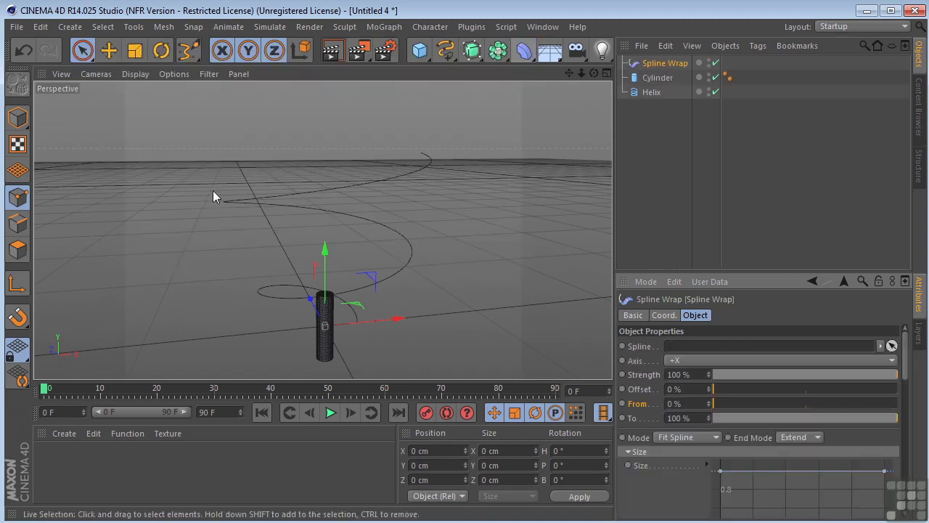
{"action": "left_click_drag", "start_coordinate": [657, 66], "coordinate": [656, 82]}
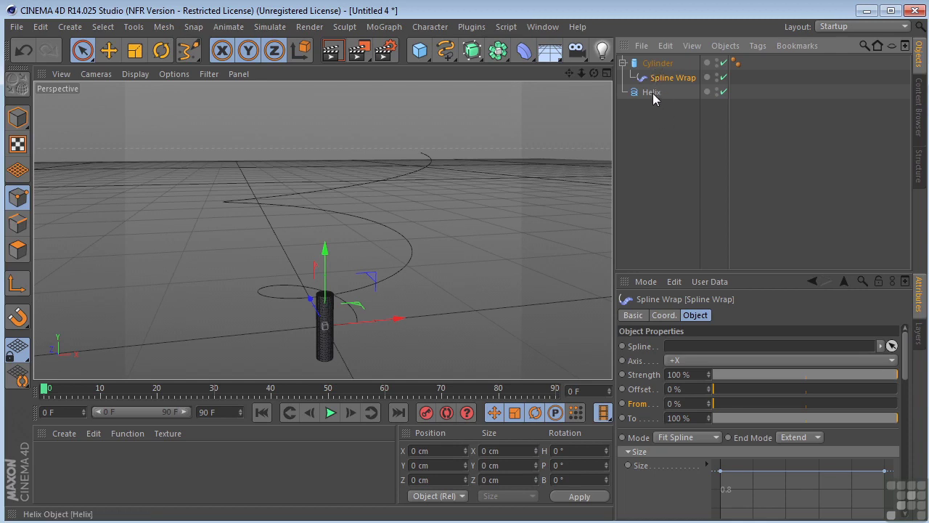
{"action": "left_click_drag", "start_coordinate": [666, 318], "coordinate": [671, 349]}
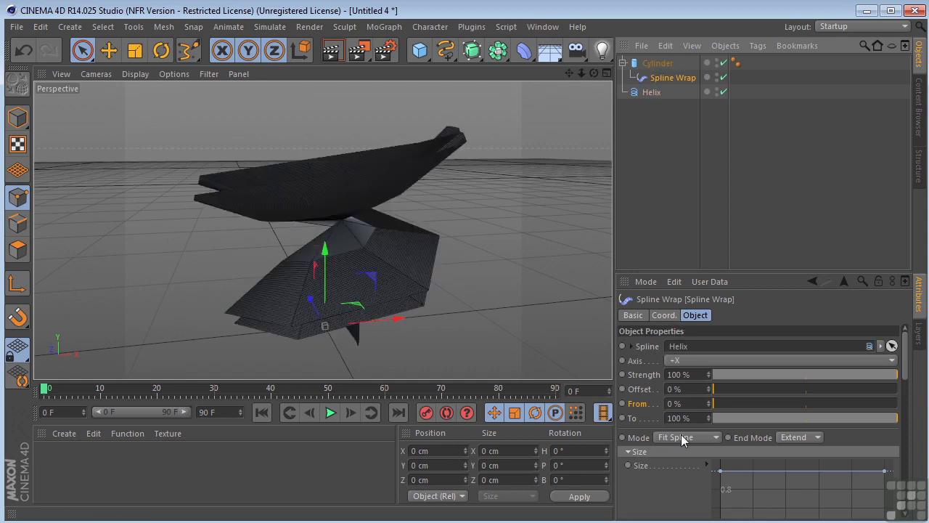
Step: Set the Spline Wrap's mode to Keep Length and its axis to +Y
{"action": "left_click", "coordinate": [681, 436]}
{"action": "left_click", "coordinate": [680, 466]}
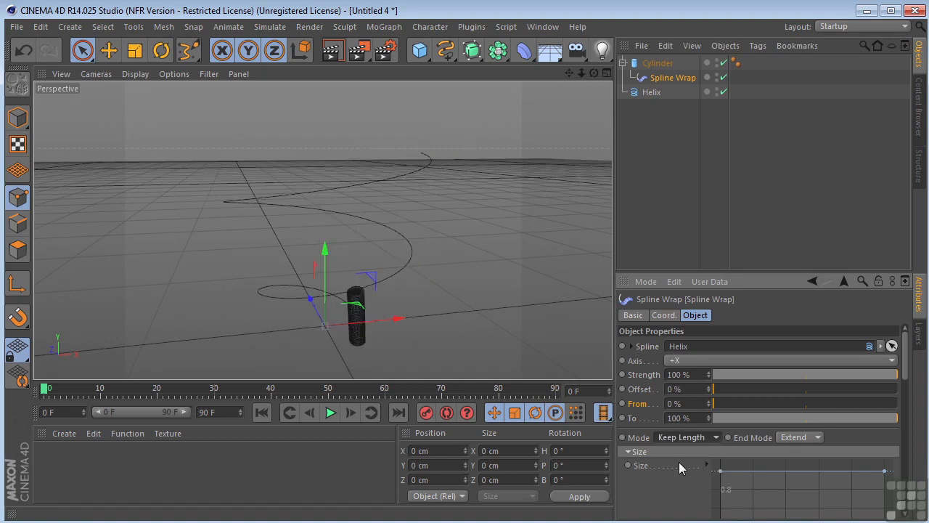
{"action": "left_click", "coordinate": [681, 361]}
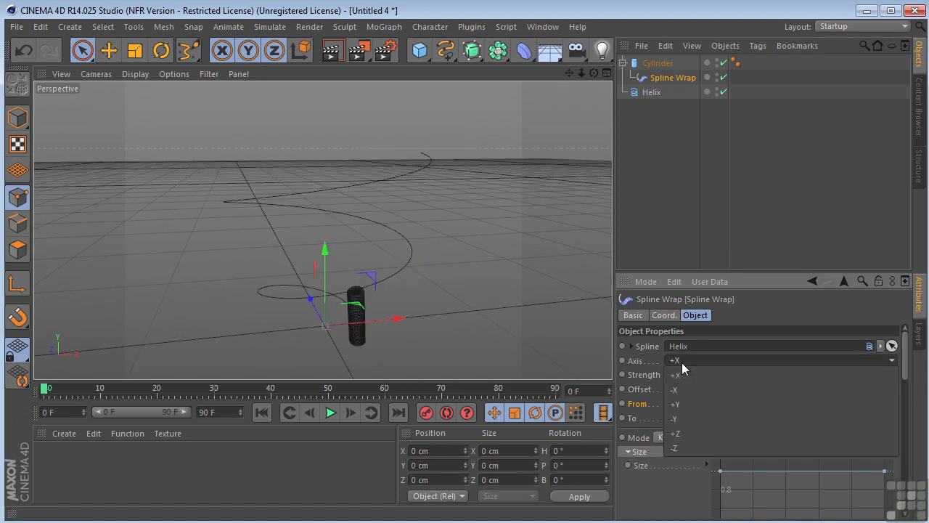
{"action": "left_click", "coordinate": [680, 407]}
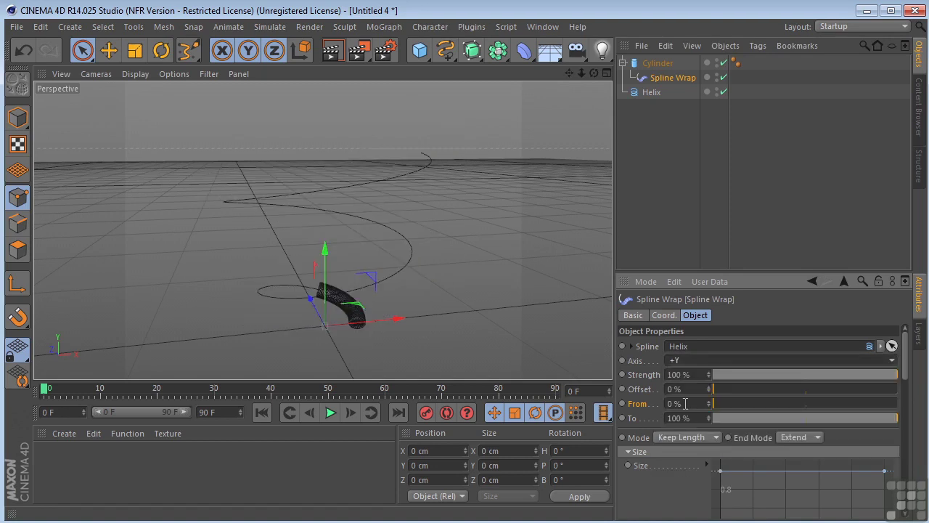
Step: Lengthen the cylinder to a height of 2398 cm and set the Spline Wrap's offset along the helix to 2%
{"action": "scroll", "coordinate": [305, 283], "scroll_direction": "up", "scroll_amount": 4}
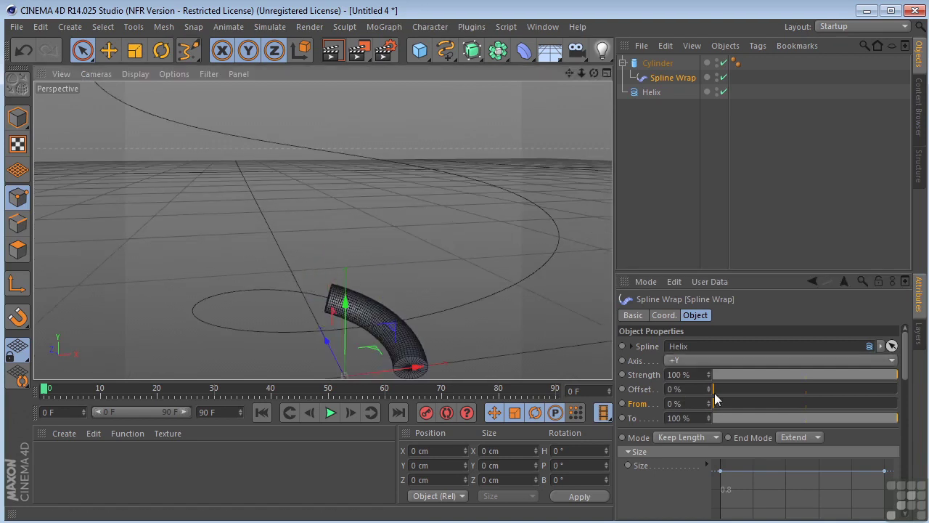
{"action": "left_click_drag", "start_coordinate": [715, 392], "coordinate": [748, 363]}
{"action": "left_click", "coordinate": [656, 64]}
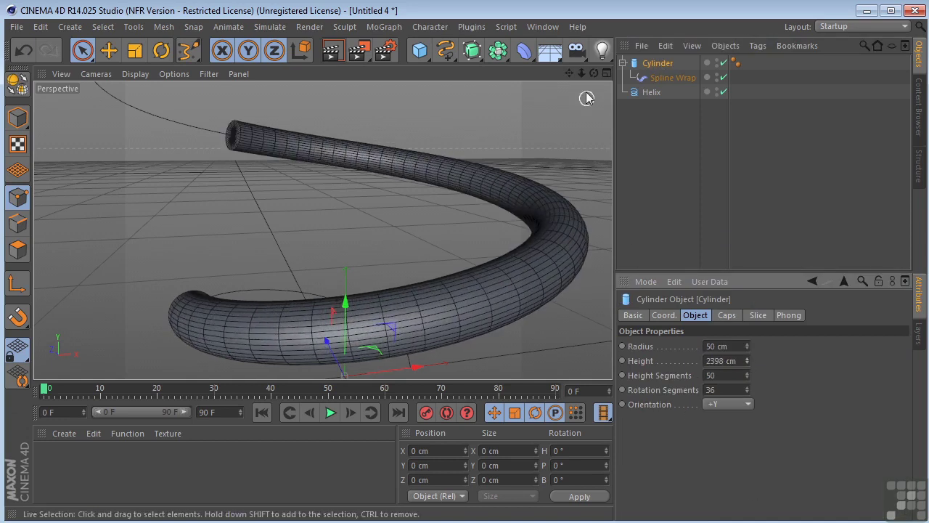
{"action": "left_click_drag", "start_coordinate": [586, 79], "coordinate": [581, 72]}
{"action": "left_click", "coordinate": [645, 77]}
{"action": "left_click_drag", "start_coordinate": [748, 395], "coordinate": [718, 401]}
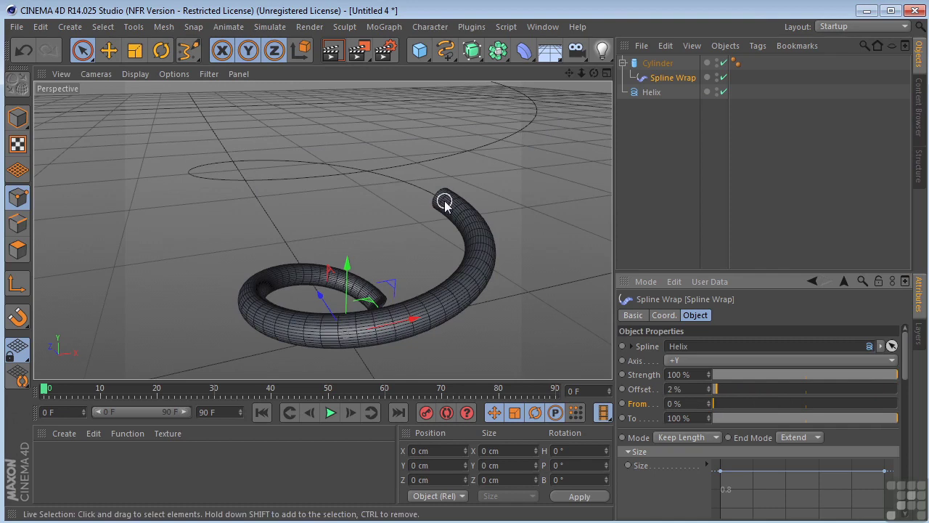